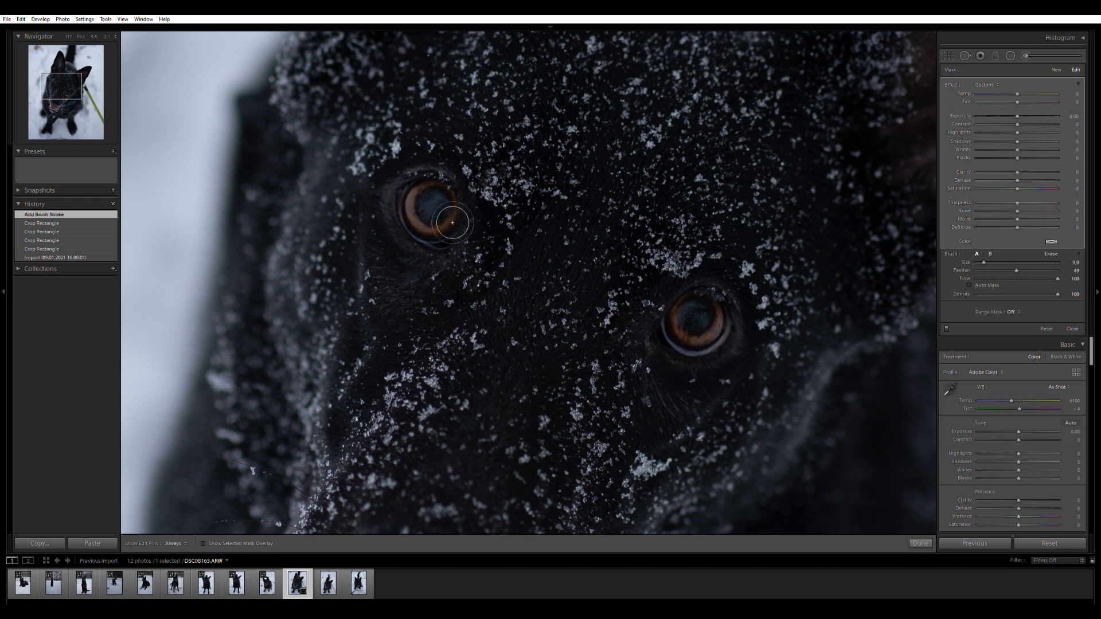
# Extend the adjustment brush mask over the dog's second eye and set temperature 14, exposure 0.28 and clarity 38.
pyautogui.moveTo(462, 218); pyautogui.dragTo(453, 222)
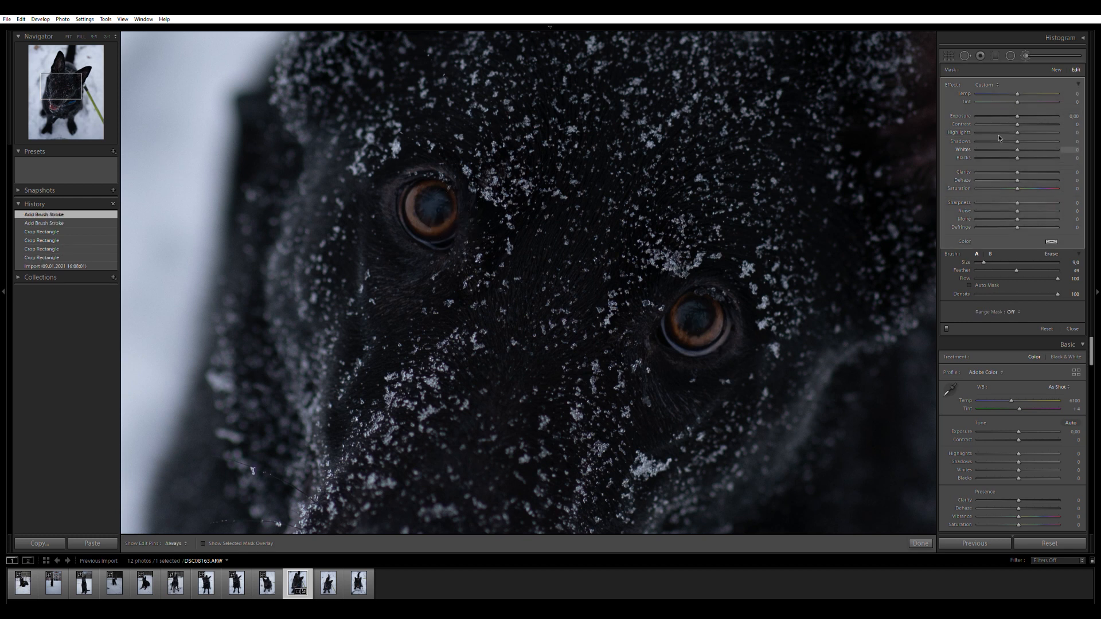
pyautogui.click(1054, 38)
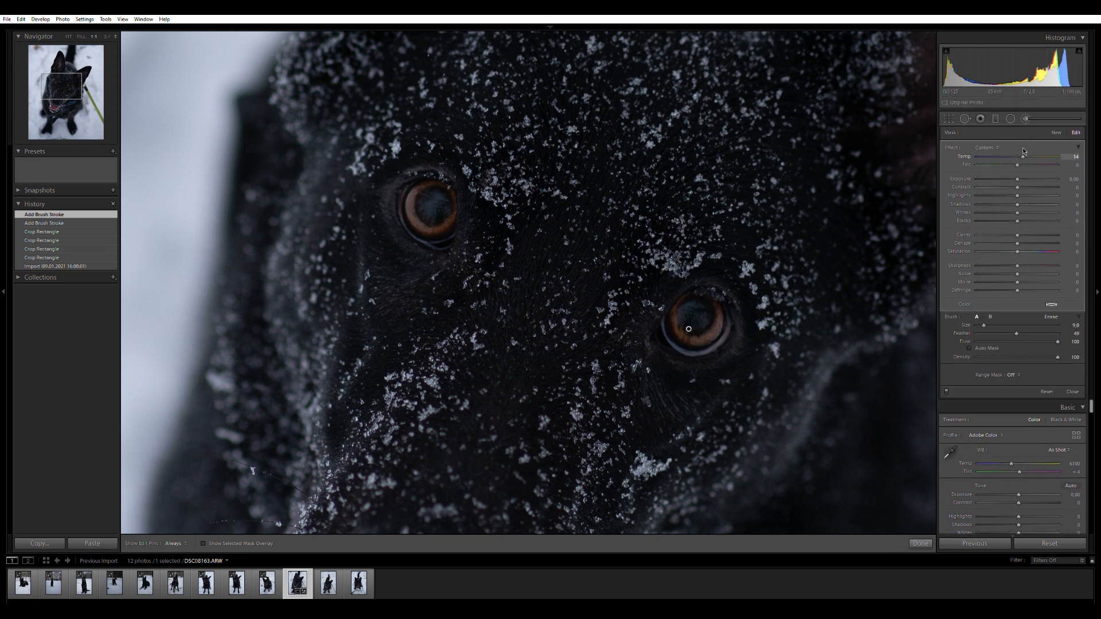
pyautogui.click(1021, 174)
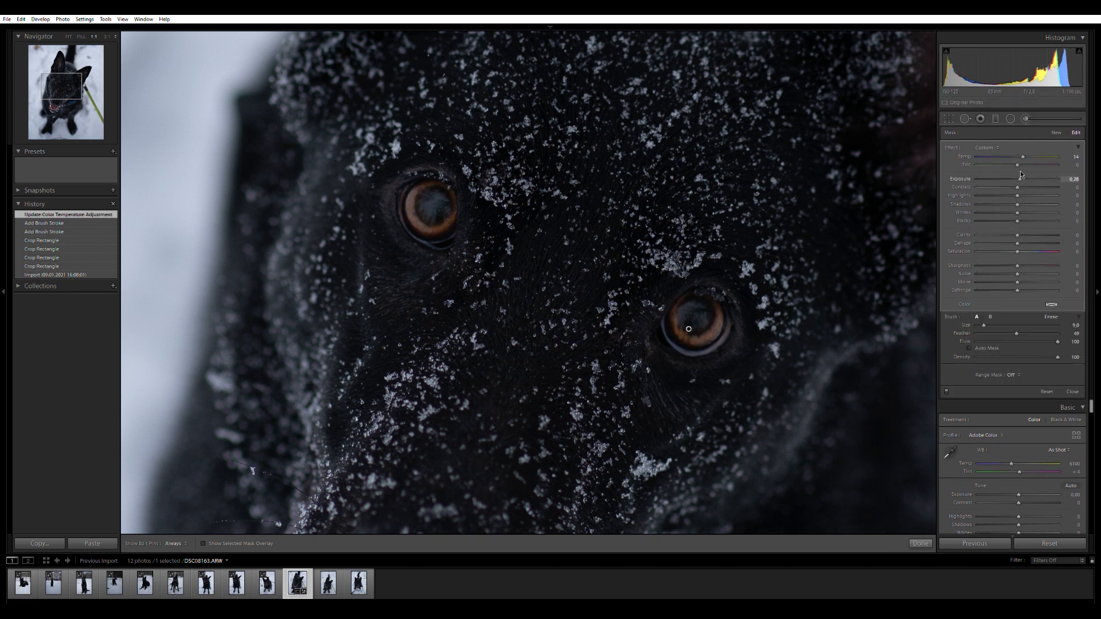
pyautogui.moveTo(1018, 234); pyautogui.dragTo(1028, 231)
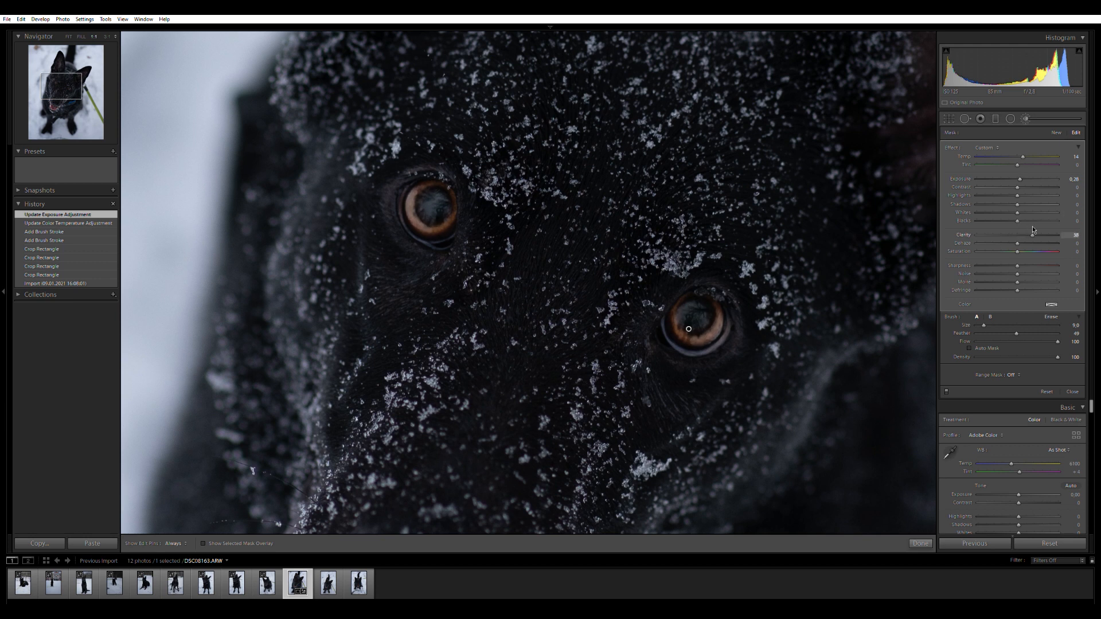
pyautogui.moveTo(1032, 230); pyautogui.dragTo(1033, 230)
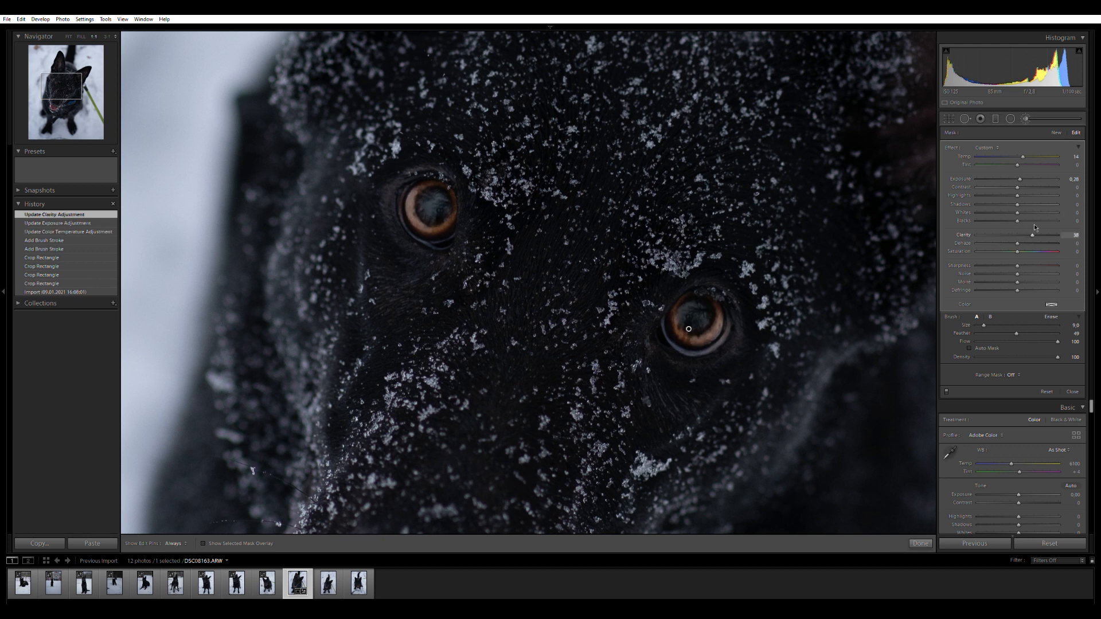
pyautogui.click(1027, 115)
pyautogui.click(597, 114)
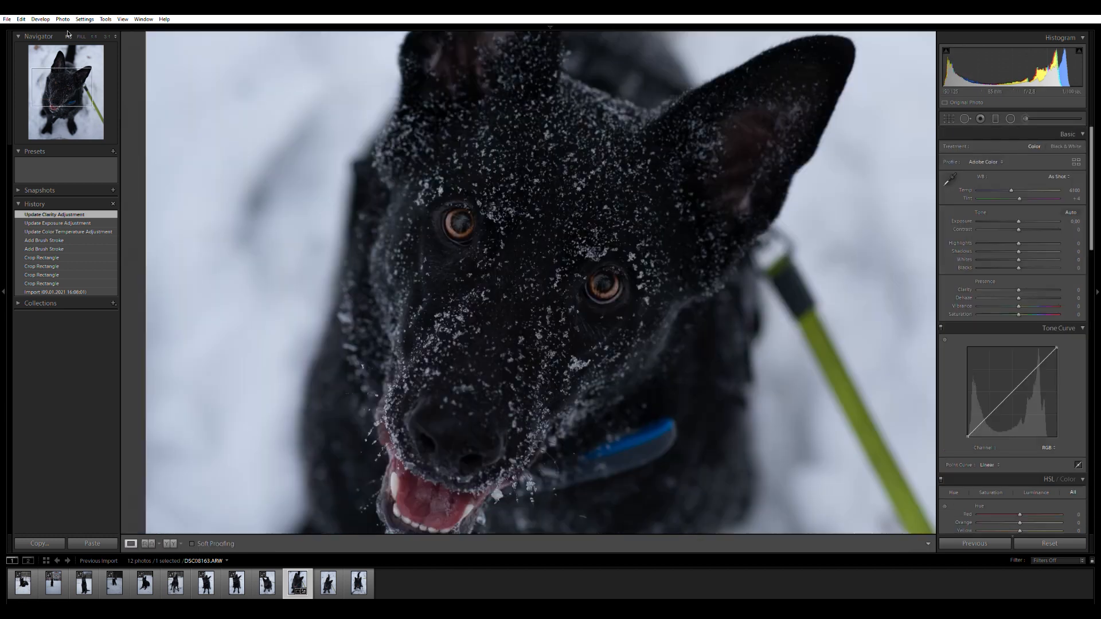
# Refine the eye mask with exposure 0.36, highlights 18, whites 5, blacks -5 and a saturation tweak, and compare before and after.
pyautogui.press('k')
pyautogui.click(543, 263)
pyautogui.moveTo(1021, 179); pyautogui.dragTo(1021, 179)
pyautogui.moveTo(1017, 221); pyautogui.dragTo(1015, 221)
pyautogui.moveTo(1017, 213); pyautogui.dragTo(1024, 196)
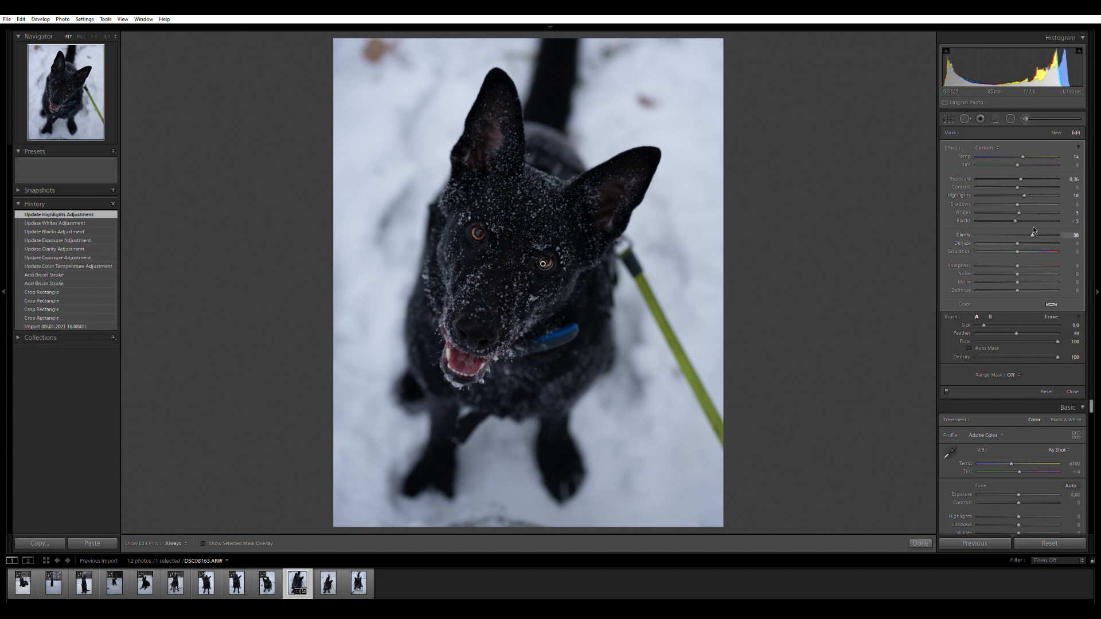
pyautogui.press('k')
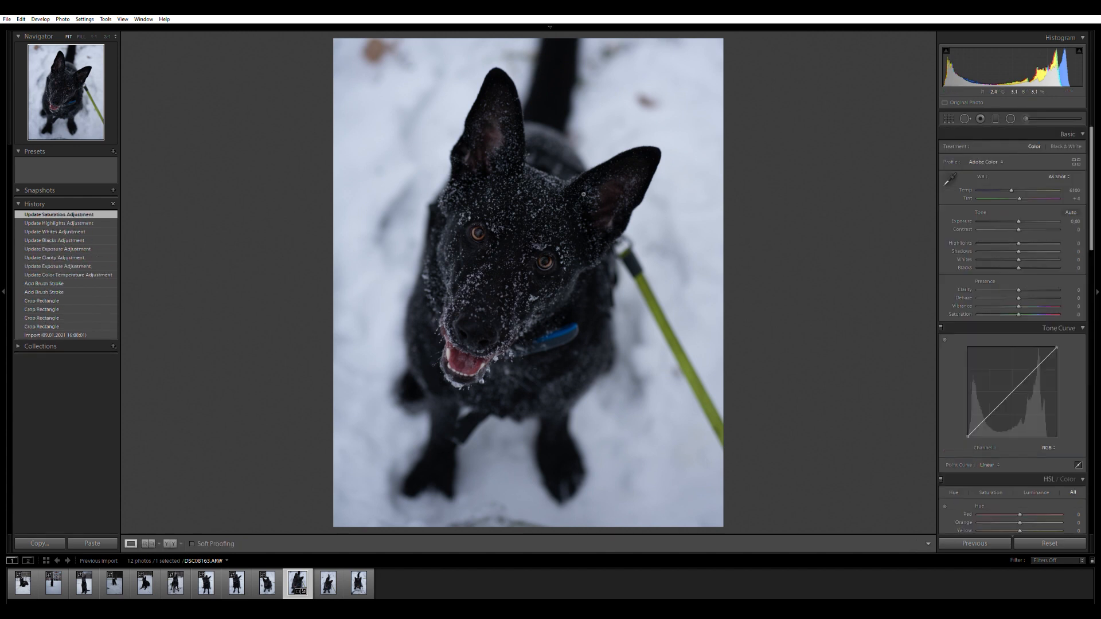
pyautogui.press('y')
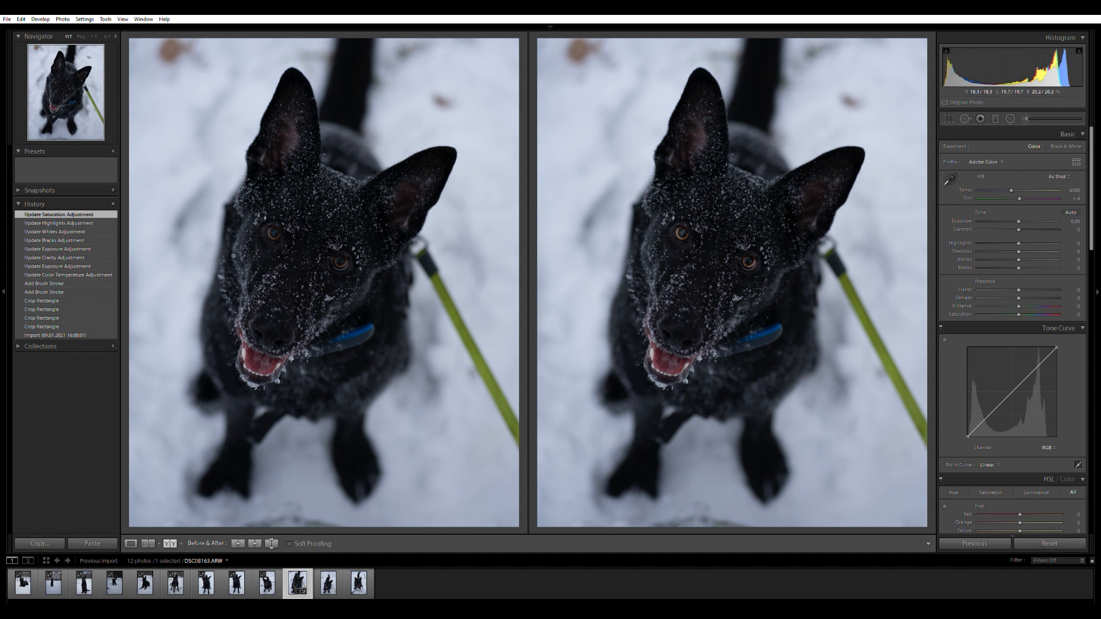
pyautogui.press('y')
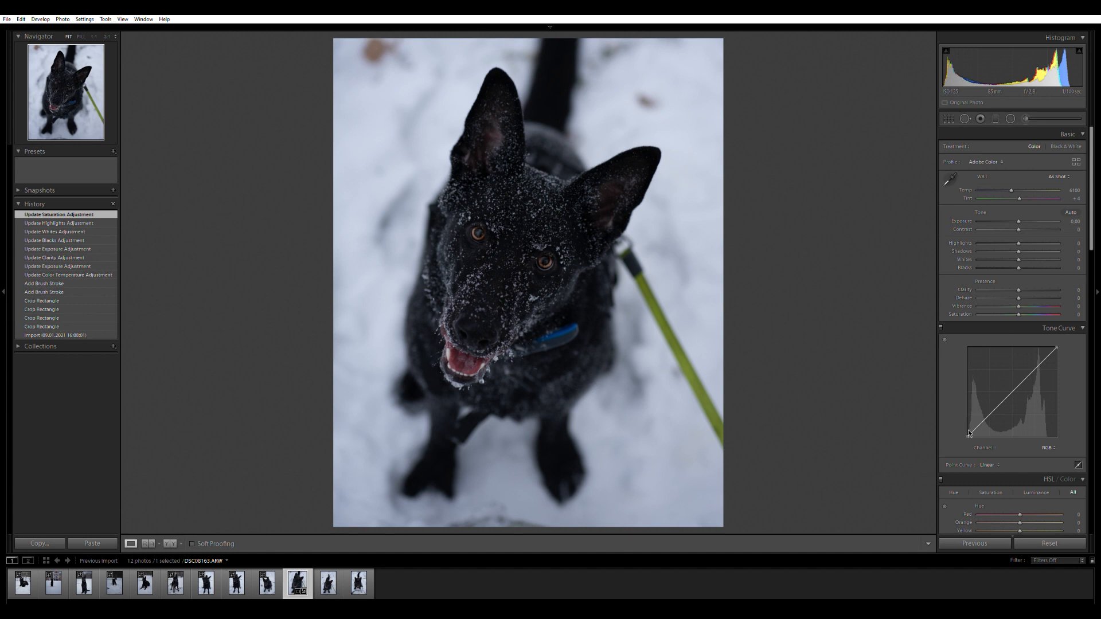
# Shape the RGB tone curve with raised black point, lowered shadows, slightly lifted highlights and a marginally lowered white point.
pyautogui.moveTo(969, 431); pyautogui.dragTo(995, 413)
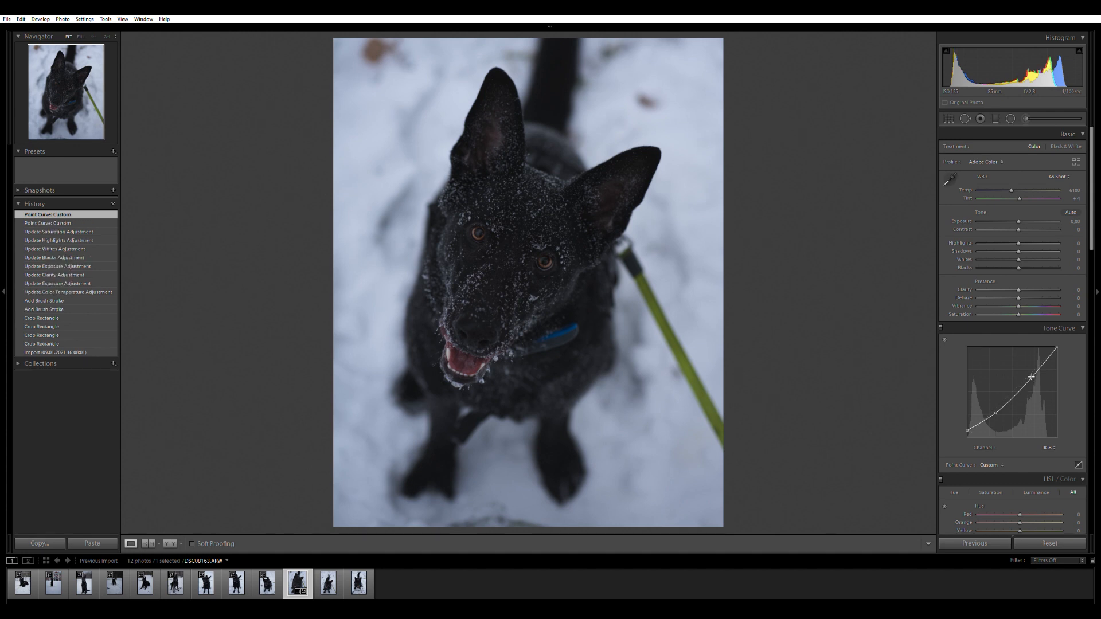
pyautogui.moveTo(1031, 377); pyautogui.dragTo(1027, 379)
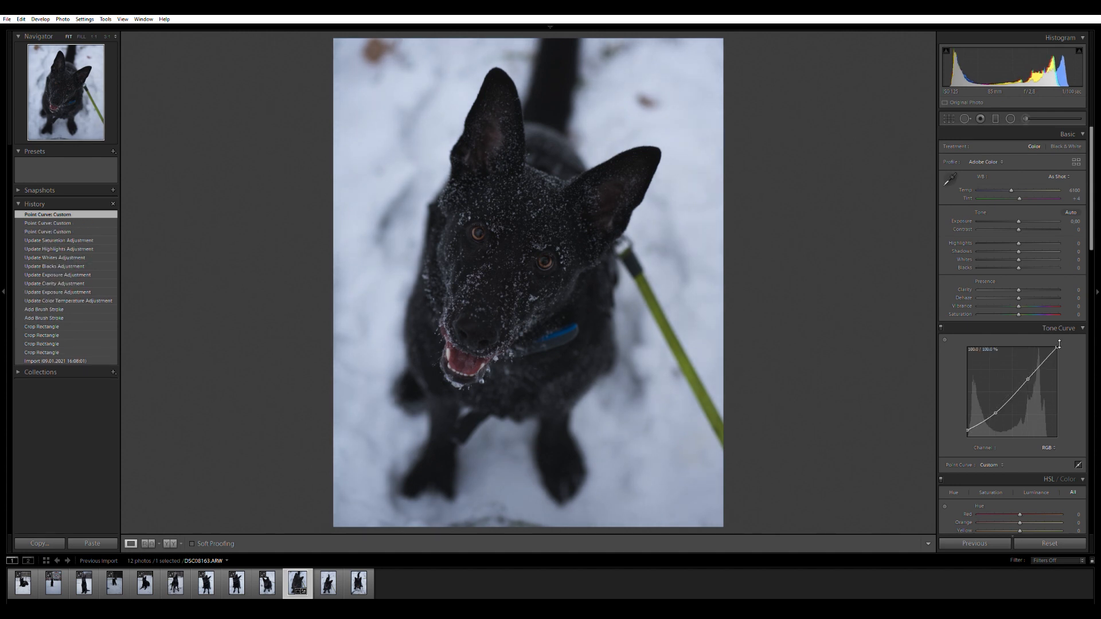
pyautogui.moveTo(1059, 344); pyautogui.dragTo(1057, 350)
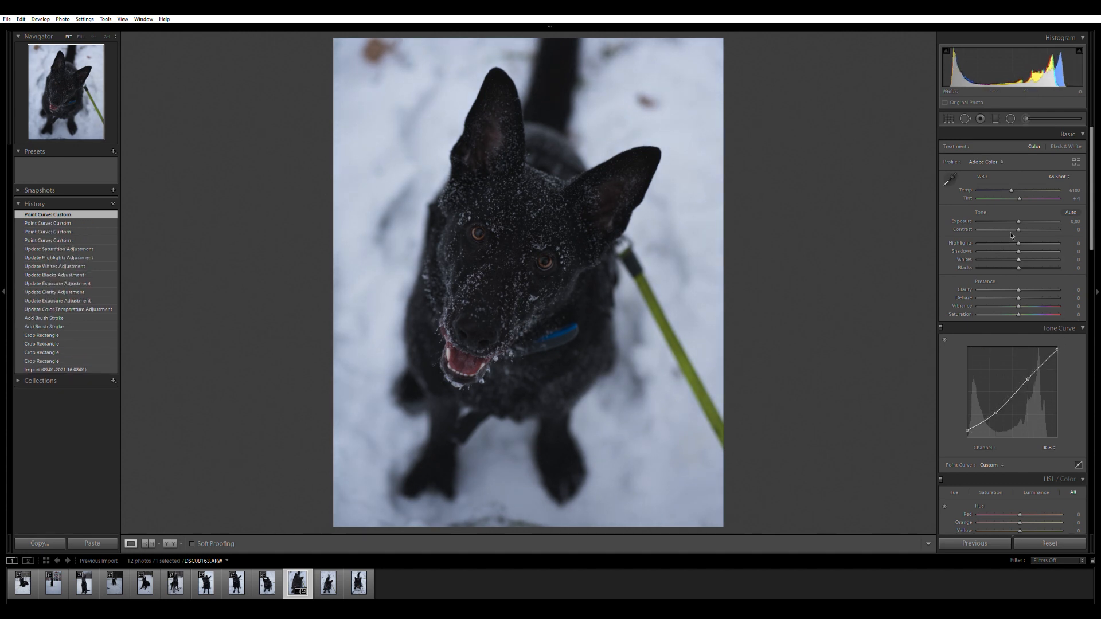
# Raise the photo's overall exposure slightly and set blacks -20, clarity +18 and whites +12, leaving vibrance at its default.
pyautogui.moveTo(1019, 222); pyautogui.dragTo(1021, 218)
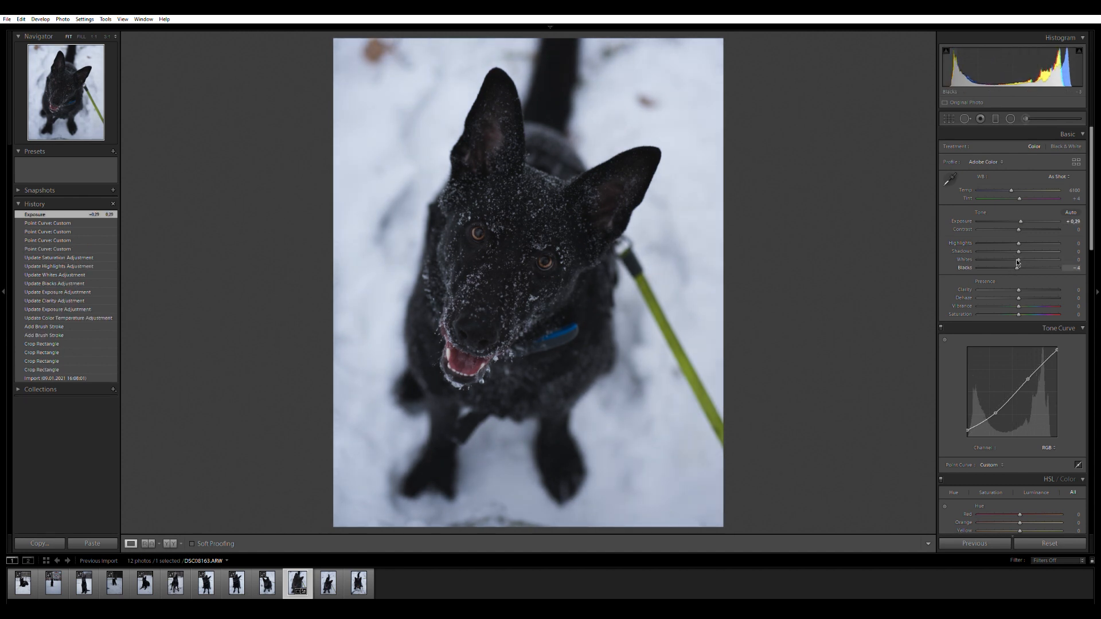
pyautogui.moveTo(1014, 262); pyautogui.dragTo(1026, 283)
pyautogui.moveTo(1019, 260); pyautogui.dragTo(1021, 263)
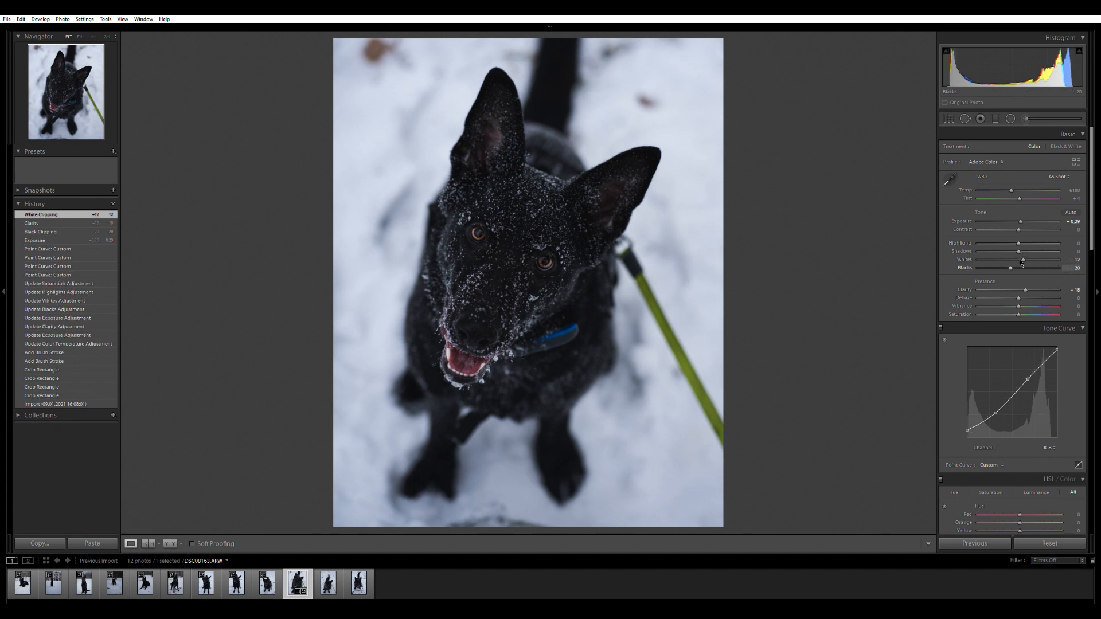
pyautogui.moveTo(1018, 306); pyautogui.dragTo(1003, 307)
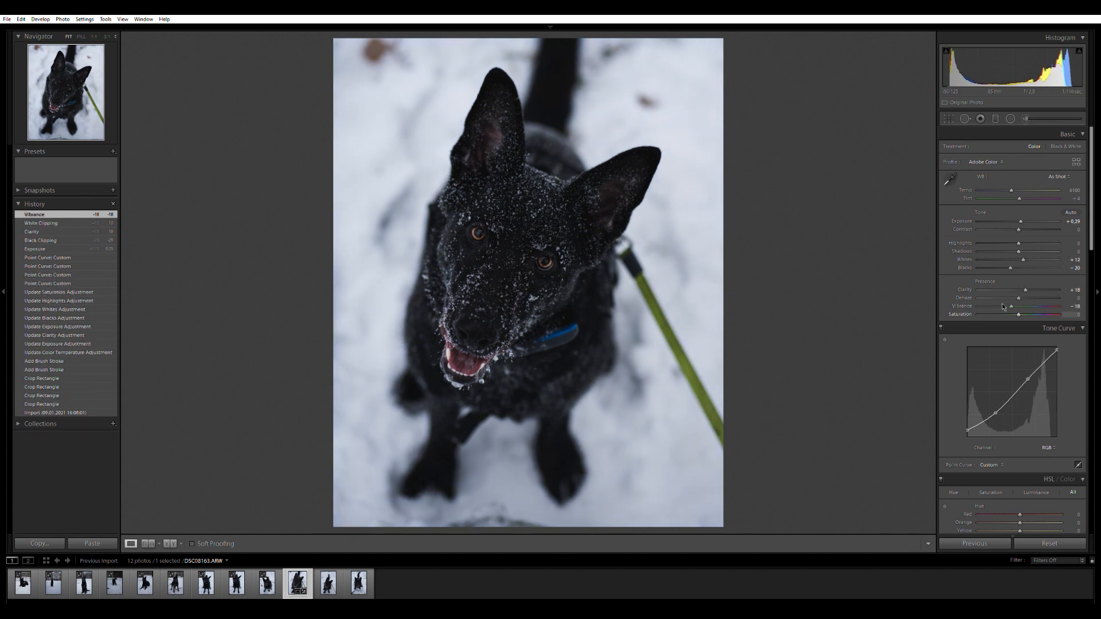
pyautogui.doubleClick(1011, 304)
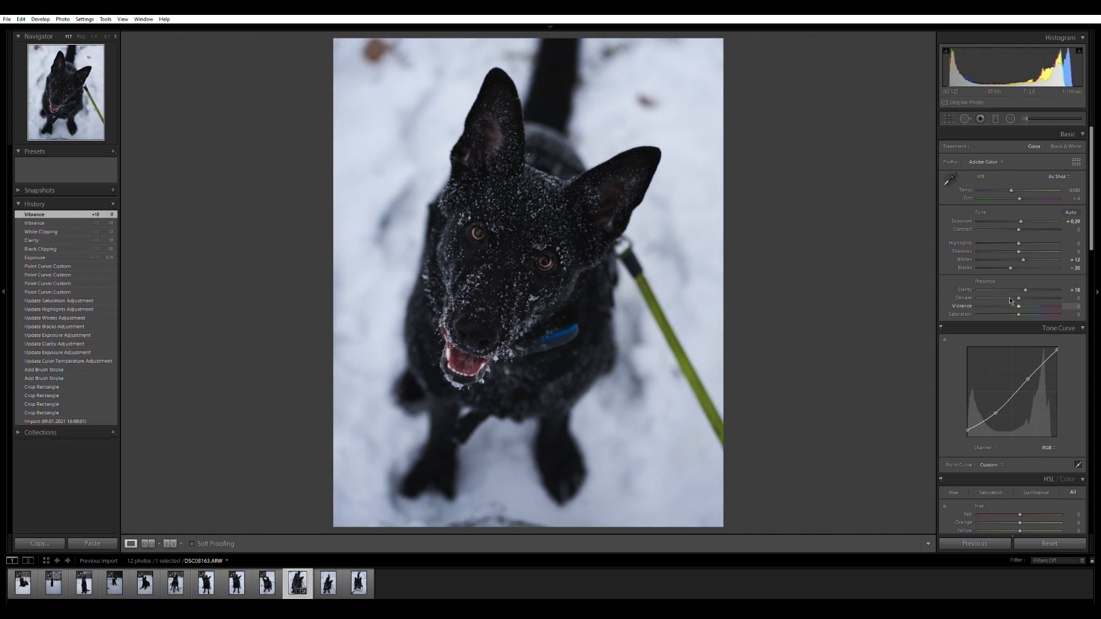
# Reduce the blue saturation of the photo to -15.
pyautogui.scroll(-5, 1018, 344)
pyautogui.moveTo(1015, 347); pyautogui.dragTo(1014, 347)
pyautogui.moveTo(981, 250); pyautogui.dragTo(1019, 247)
pyautogui.doubleClick(1019, 248)
pyautogui.moveTo(1019, 239); pyautogui.dragTo(944, 230)
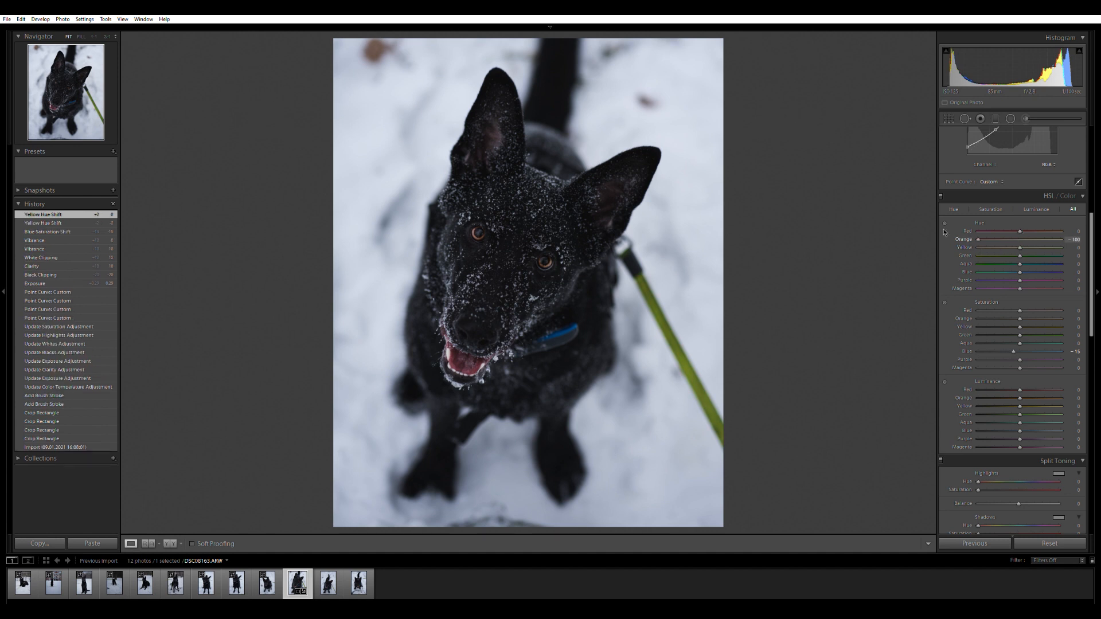
pyautogui.moveTo(1015, 238); pyautogui.dragTo(1017, 239)
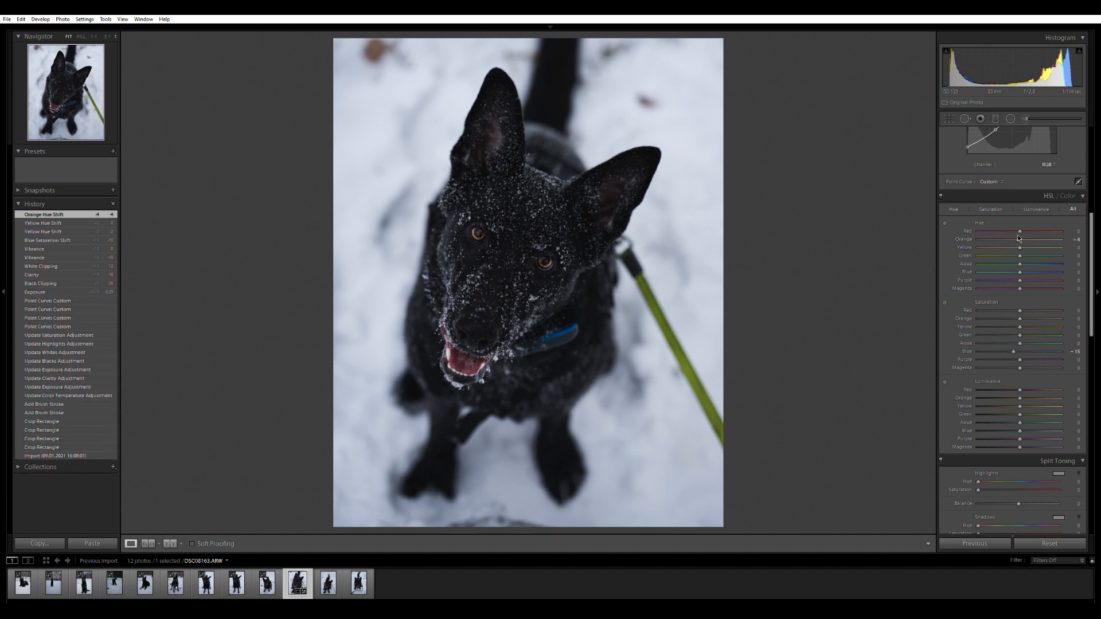
pyautogui.doubleClick(1019, 239)
# Set the post-crop vignette amount to +11 to brighten the photo's edges.
pyautogui.scroll(-10, 1020, 344)
pyautogui.moveTo(1020, 385)
pyautogui.mouseDown()
pyautogui.moveTo(1007, 384)
pyautogui.moveTo(1023, 383)
pyautogui.mouseUp()
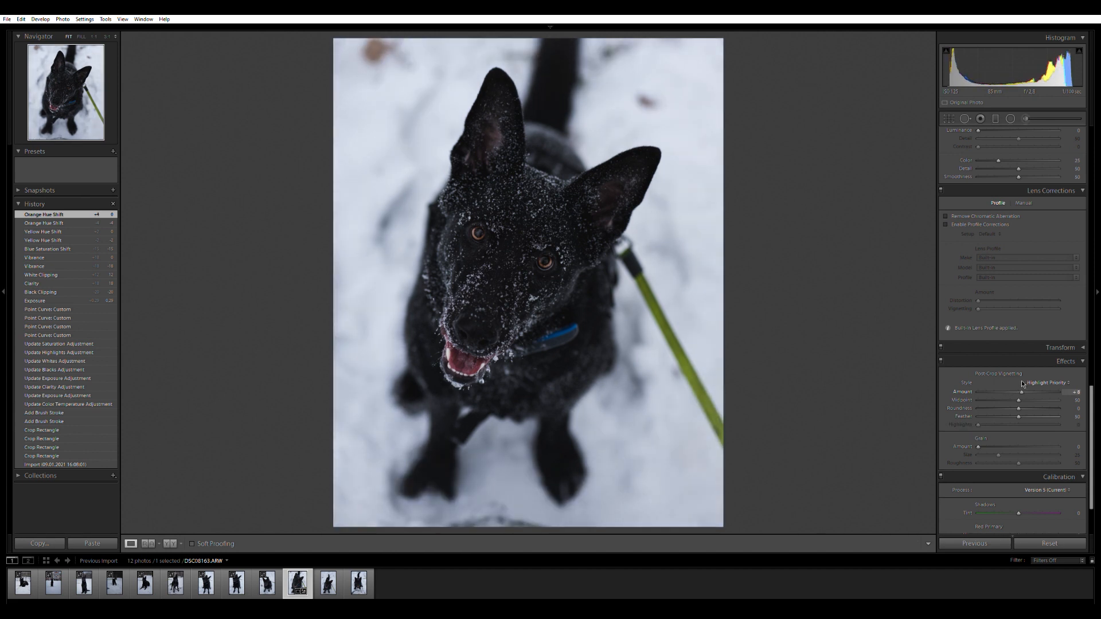
pyautogui.moveTo(1024, 383); pyautogui.dragTo(1025, 383)
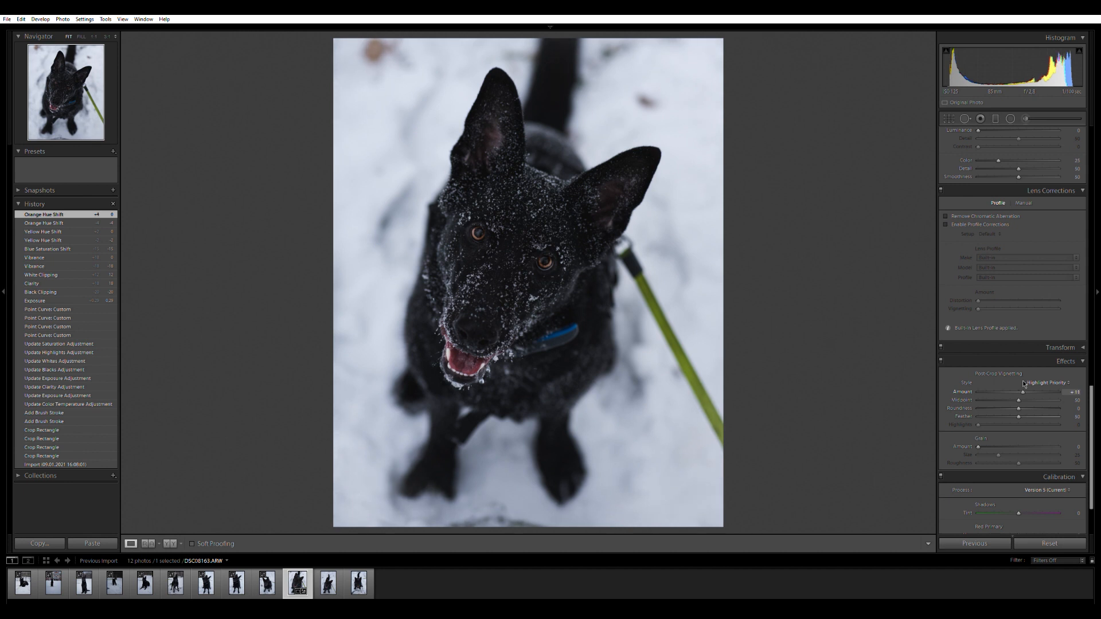
pyautogui.scroll(10, 958, 305)
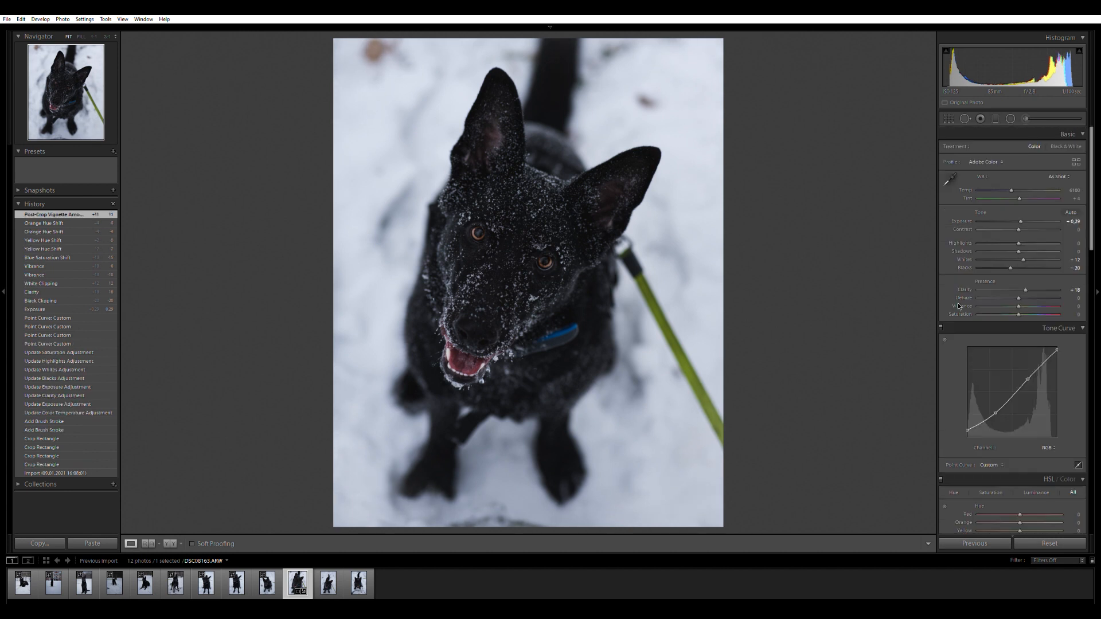
# Start a new adjustment brush mask and paint it over the dog's tongue and inner mouth, using a smaller brush near the edges.
pyautogui.click(605, 393)
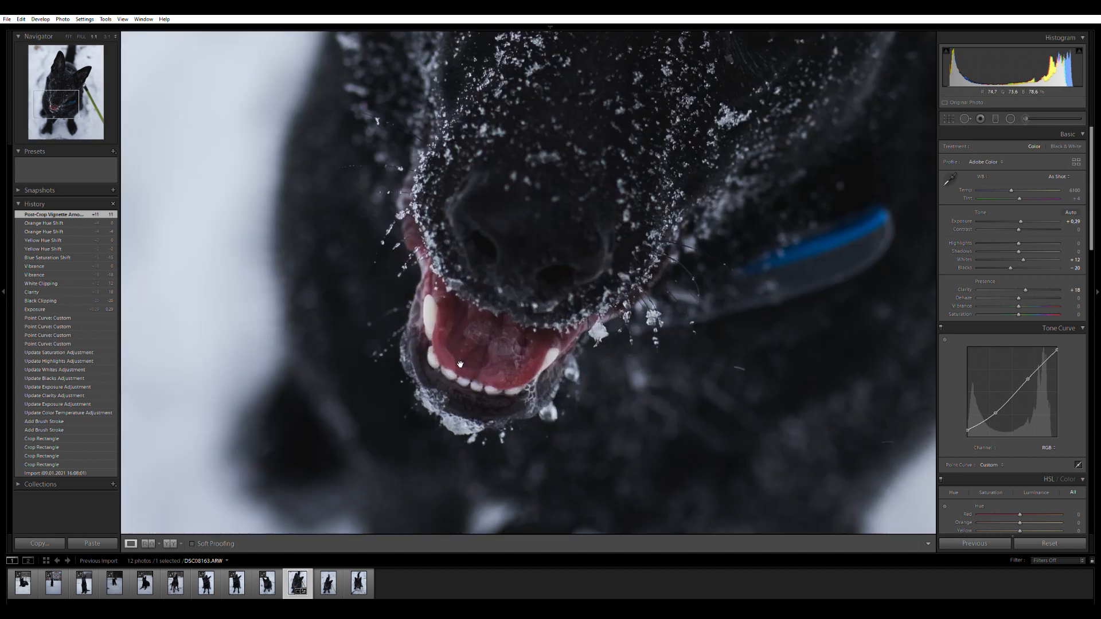
pyautogui.click(1025, 117)
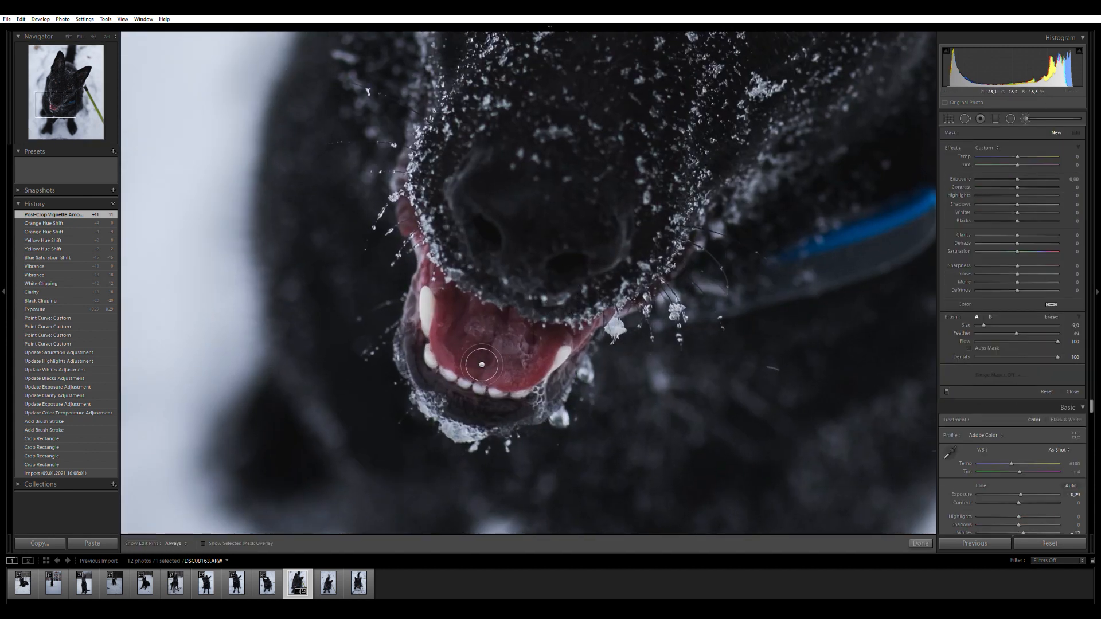
pyautogui.press('h')
pyautogui.scroll(-2, 505, 360)
pyautogui.moveTo(464, 354)
pyautogui.mouseDown()
pyautogui.moveTo(445, 276)
pyautogui.moveTo(453, 305)
pyautogui.mouseUp()
pyautogui.scroll(-2, 455, 298)
pyautogui.scroll(-2, 451, 294)
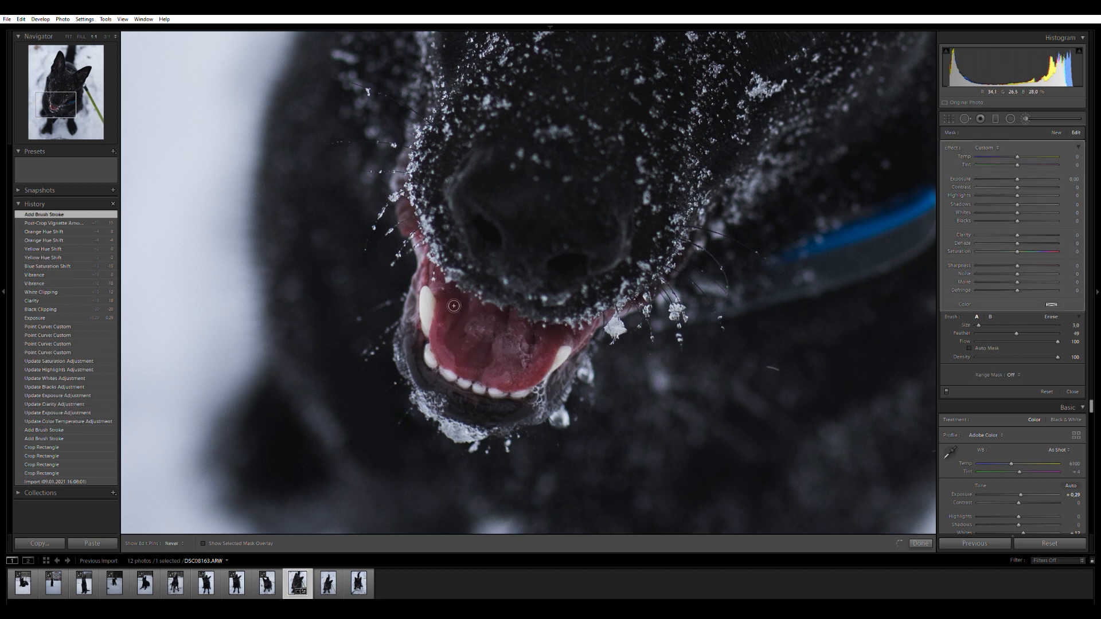
pyautogui.press('h')
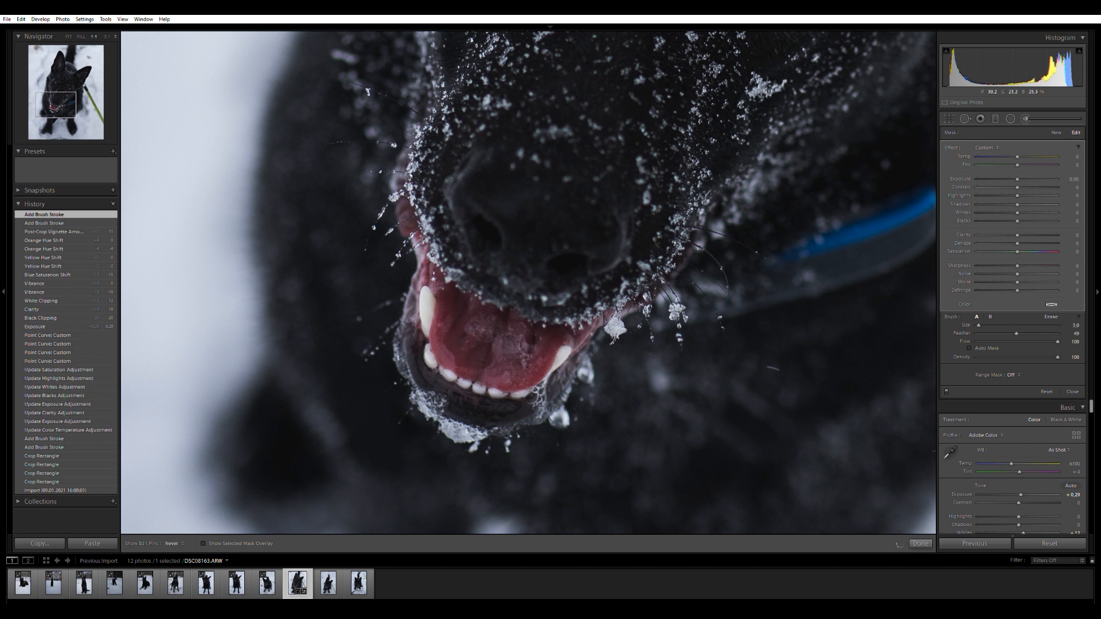
pyautogui.click(564, 330)
# Check the mouth mask with the overlay shown, fill its remaining gaps with more strokes, and hide the overlay.
pyautogui.press('h')
pyautogui.press('o')
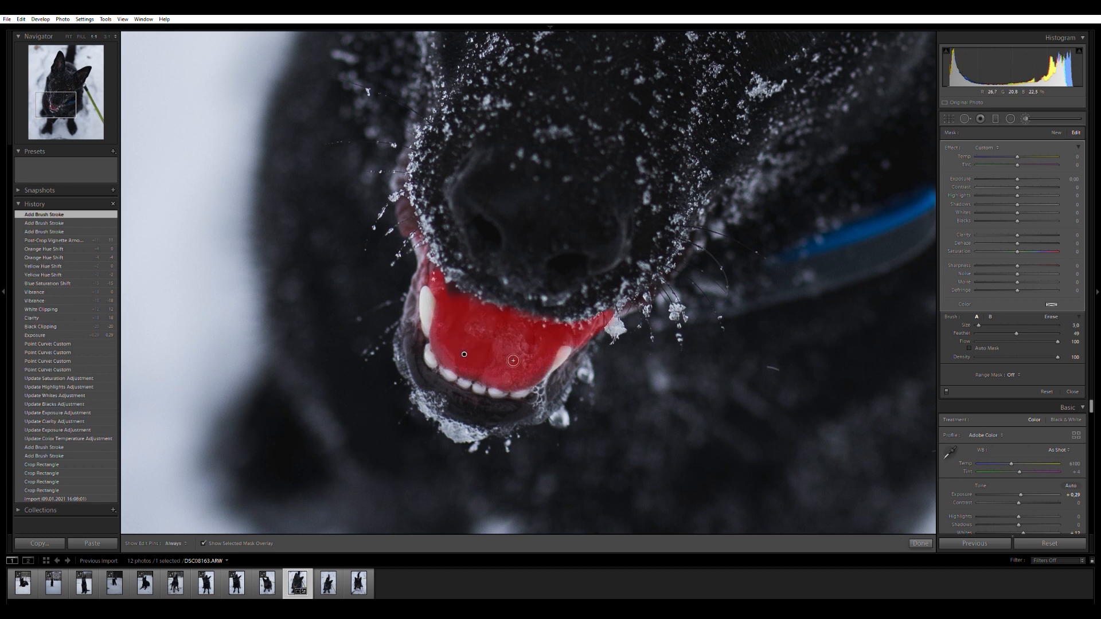
pyautogui.moveTo(461, 297)
pyautogui.mouseDown()
pyautogui.moveTo(457, 342)
pyautogui.moveTo(511, 376)
pyautogui.moveTo(528, 344)
pyautogui.mouseUp()
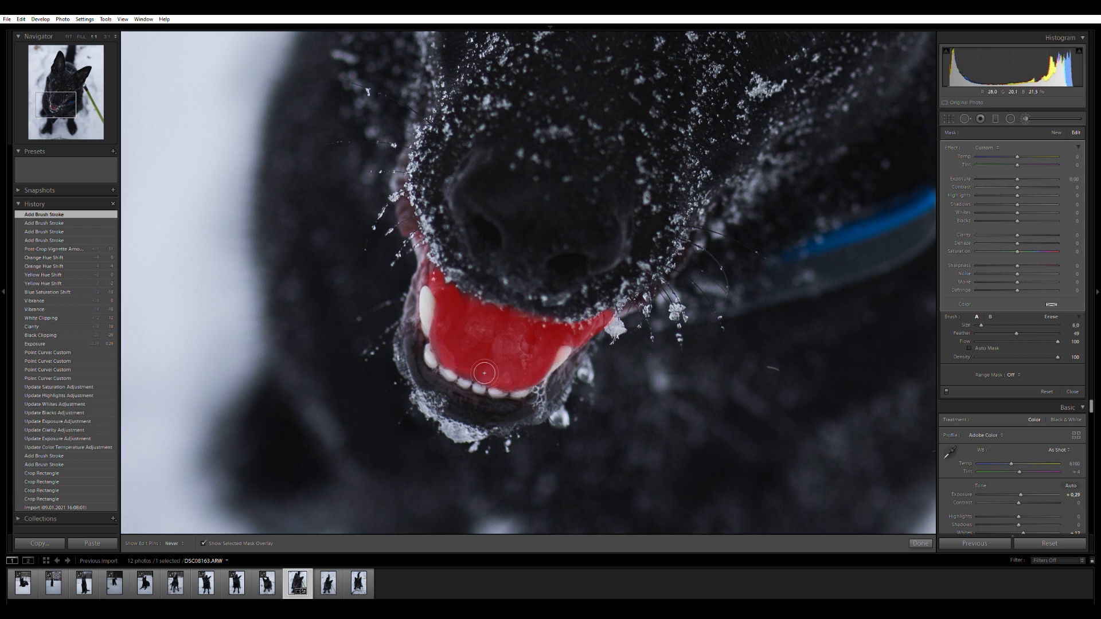
pyautogui.click(465, 355)
pyautogui.press('h')
pyautogui.press('o')
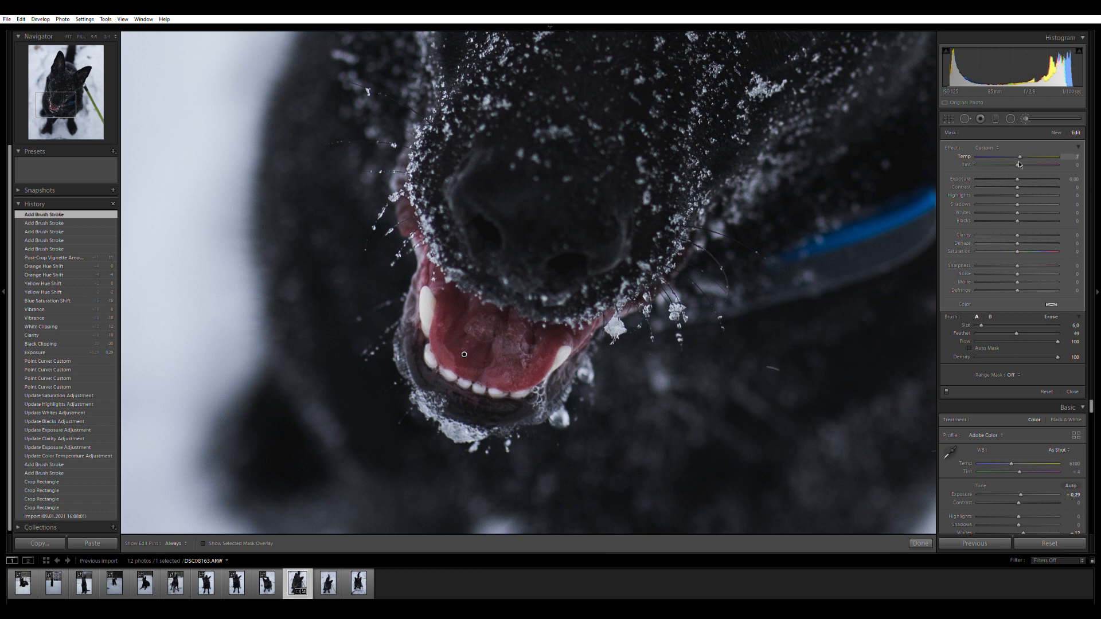
# Warm the masked mouth with temperature 7, raise its saturation to 12, and finish the brush adjustment.
pyautogui.moveTo(1019, 162); pyautogui.dragTo(1019, 163)
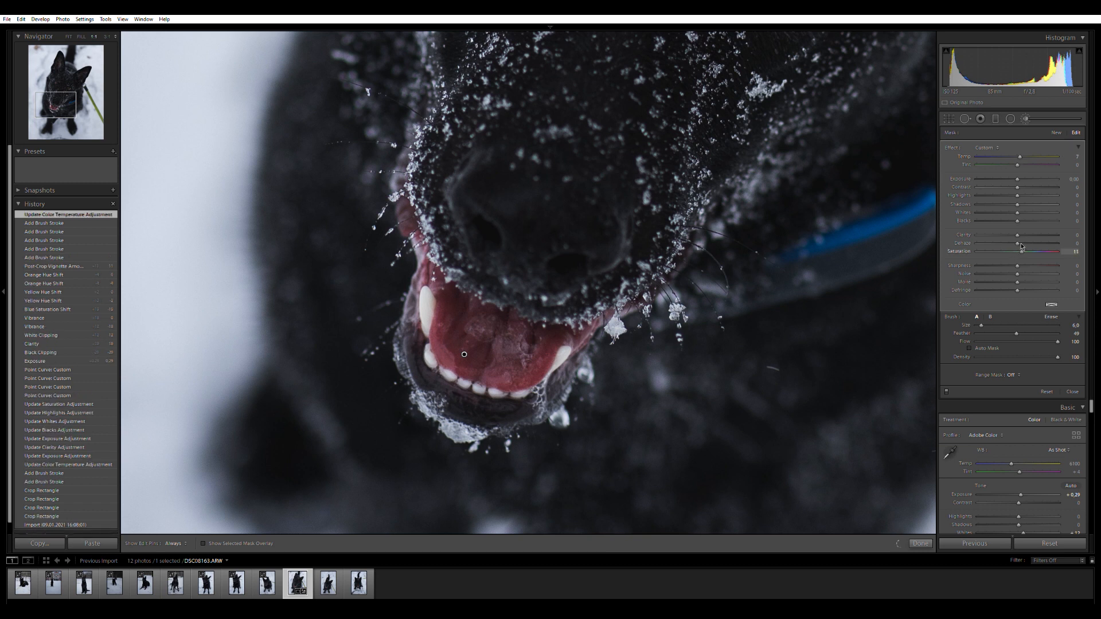
pyautogui.moveTo(1021, 247); pyautogui.dragTo(1021, 248)
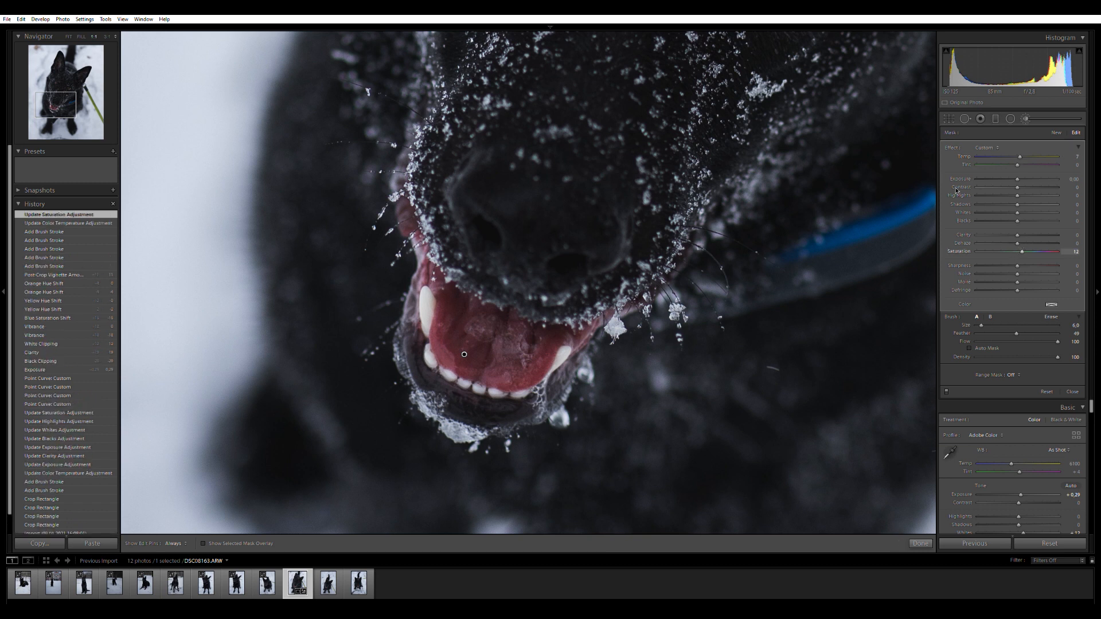
pyautogui.press('t')
pyautogui.press('k')
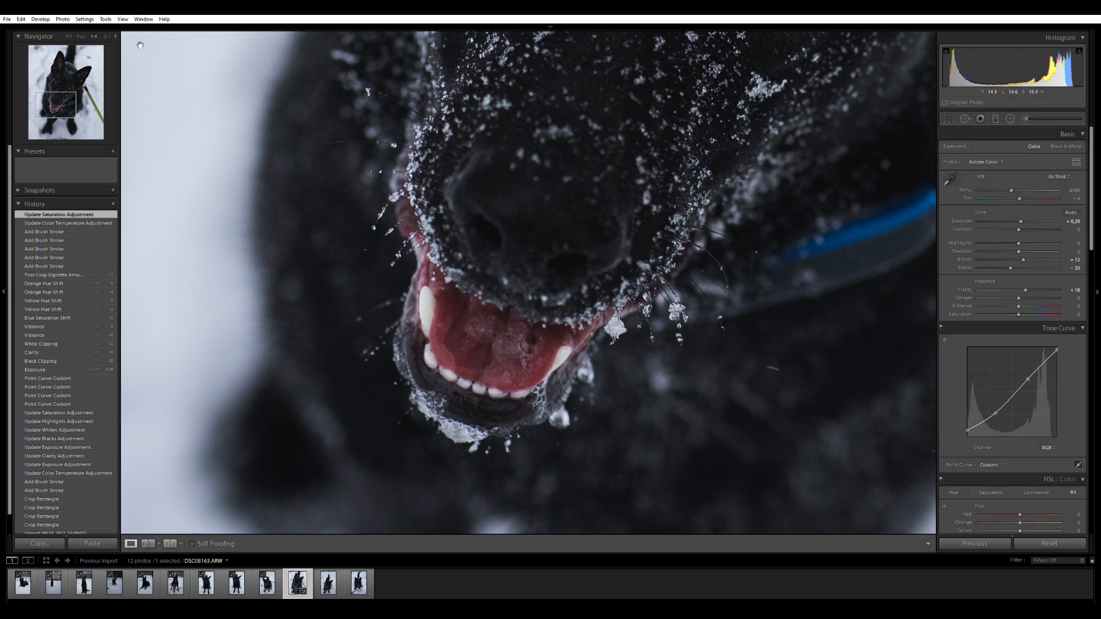
# Add a radial filter over the dog's head and chest, tilt and centre it on the face, and invert its mask.
pyautogui.click(69, 36)
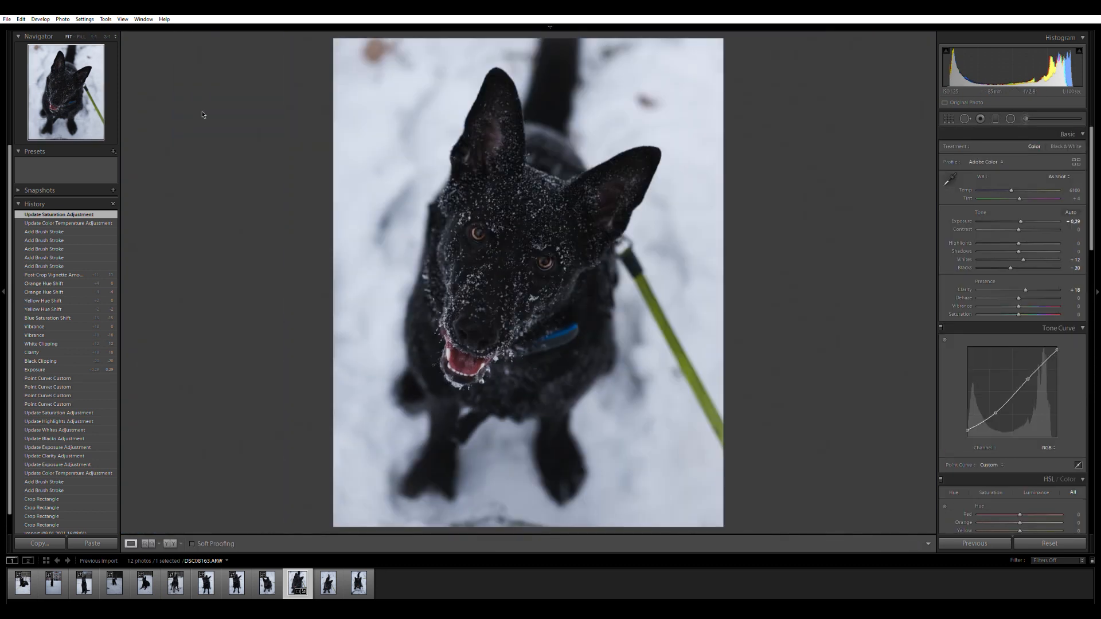
pyautogui.click(1011, 119)
pyautogui.moveTo(487, 293); pyautogui.dragTo(604, 145)
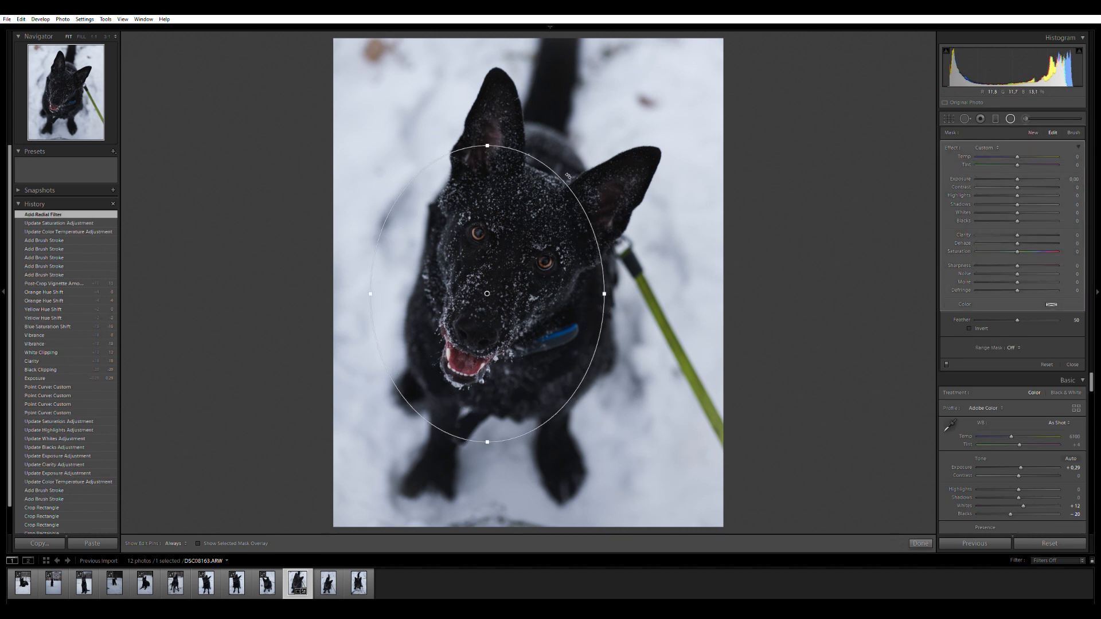
pyautogui.moveTo(490, 133); pyautogui.dragTo(534, 141)
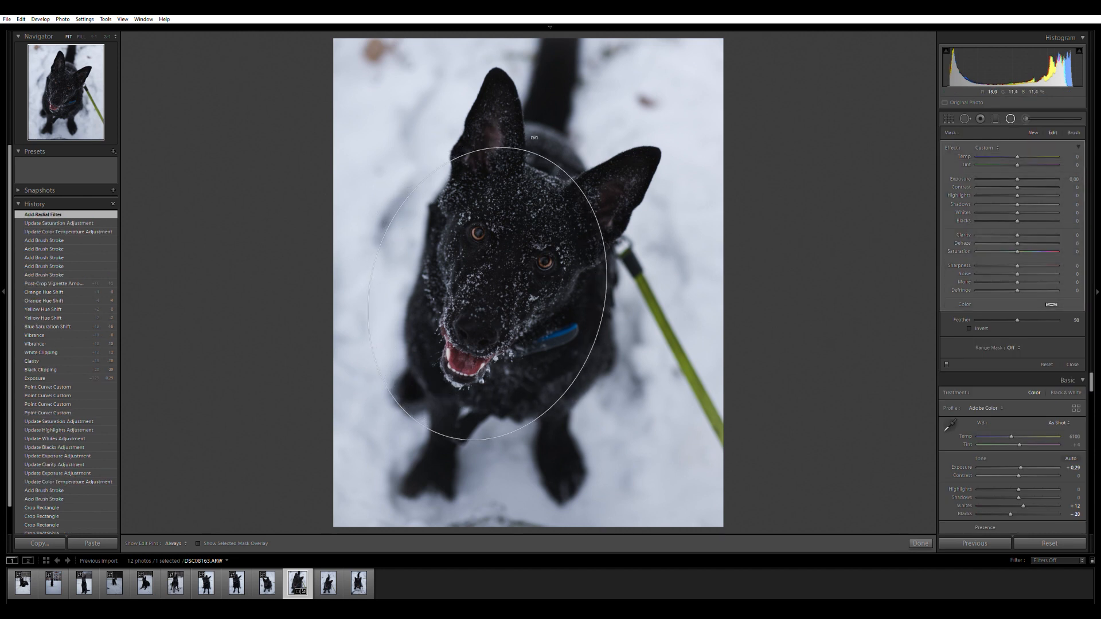
pyautogui.moveTo(490, 287); pyautogui.dragTo(511, 259)
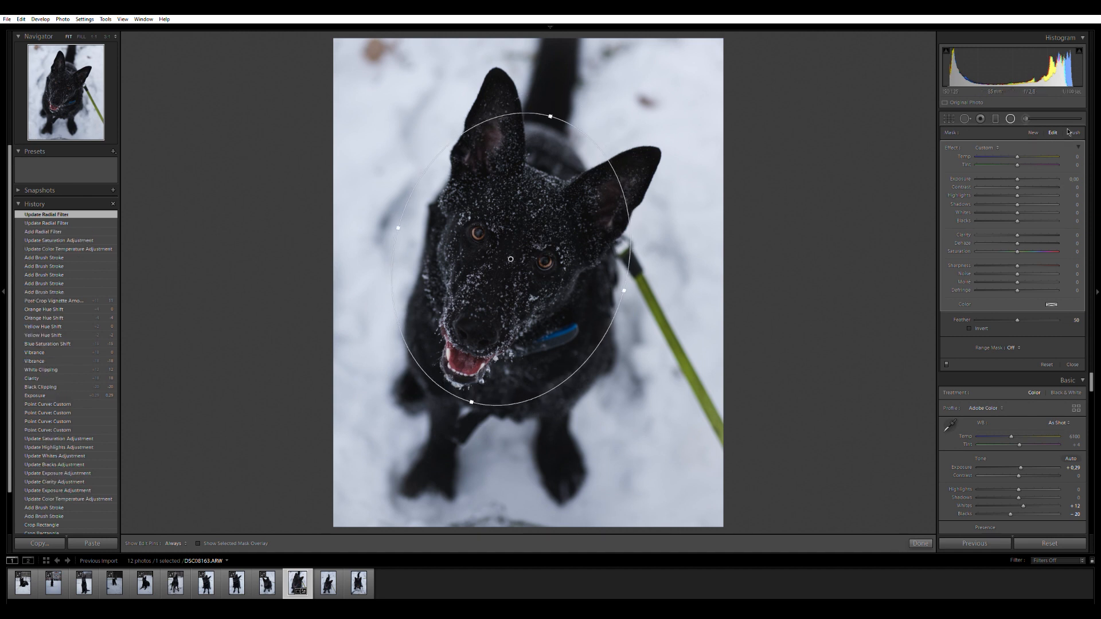
pyautogui.click(970, 328)
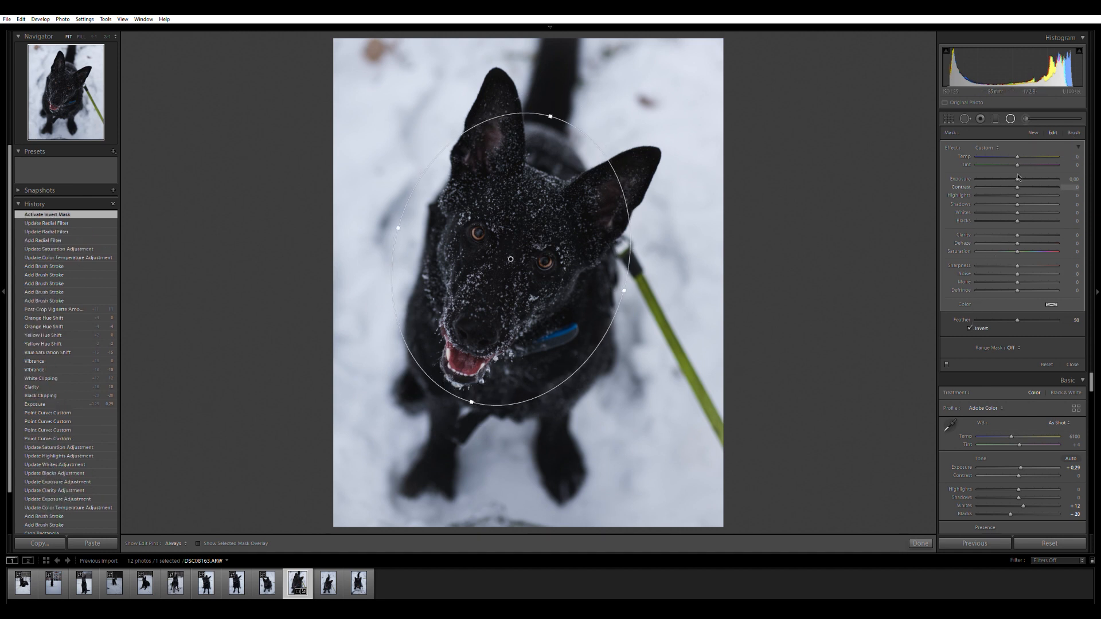
# Set the radial filter's exposure to 0.54, clarity to 16 and whites to 22, then close it and compare before and after.
pyautogui.moveTo(1017, 176); pyautogui.dragTo(1022, 177)
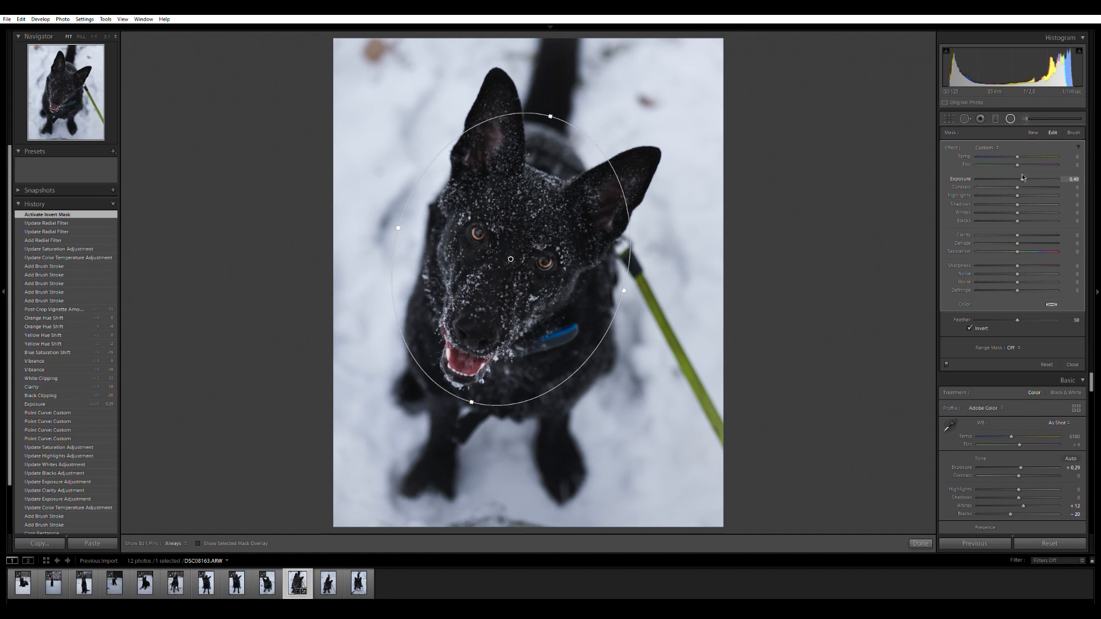
pyautogui.moveTo(1024, 179); pyautogui.dragTo(1023, 179)
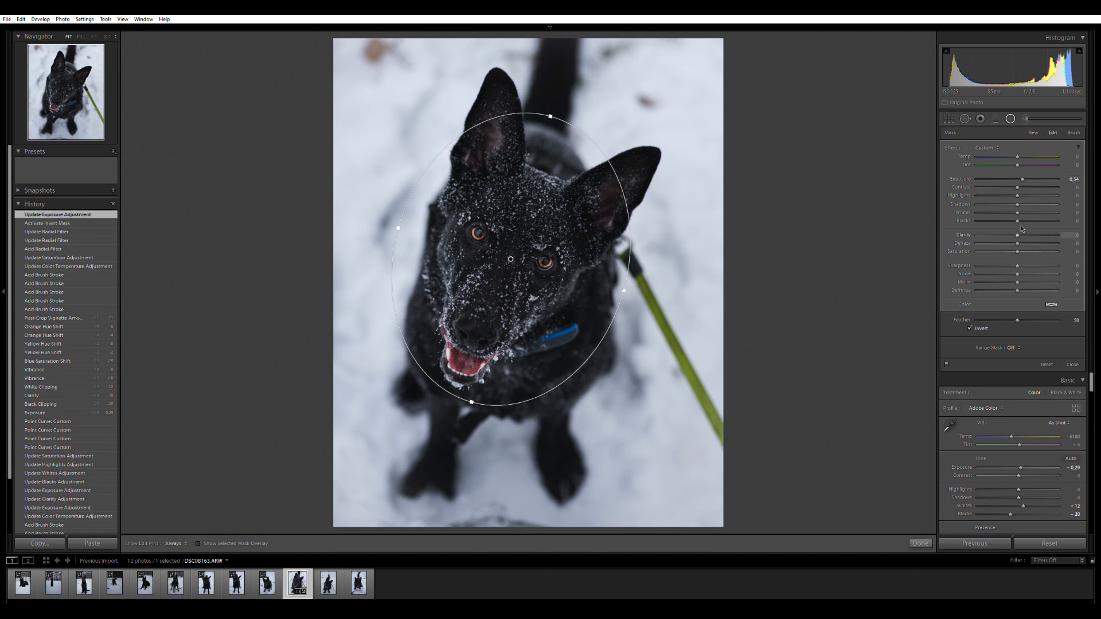
pyautogui.moveTo(1019, 228); pyautogui.dragTo(1025, 229)
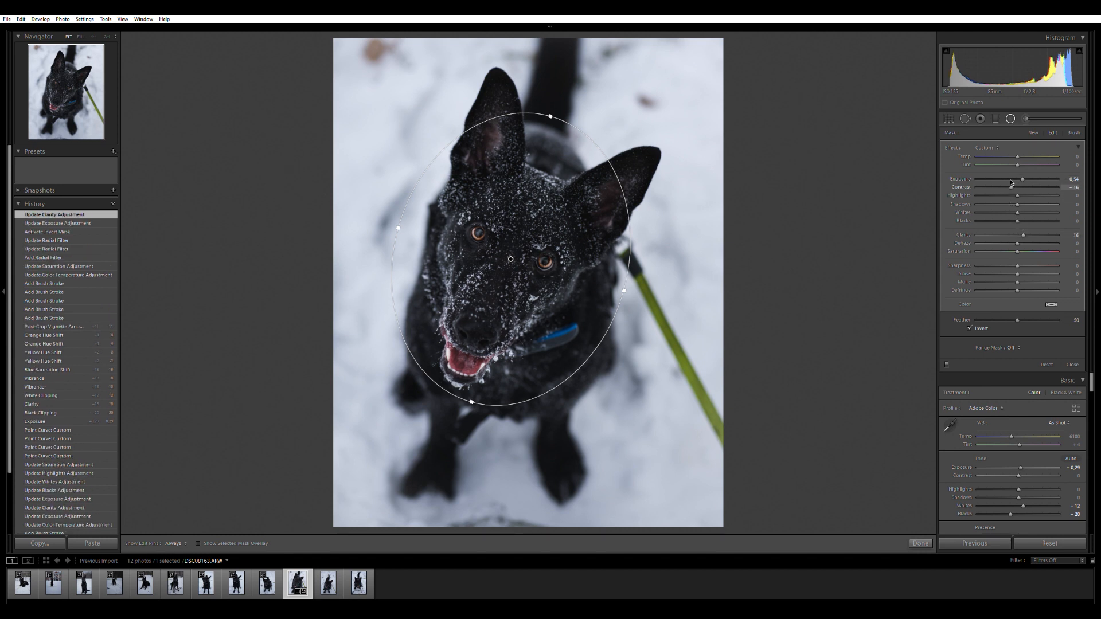
pyautogui.moveTo(1032, 184); pyautogui.dragTo(1020, 184)
pyautogui.doubleClick(1020, 185)
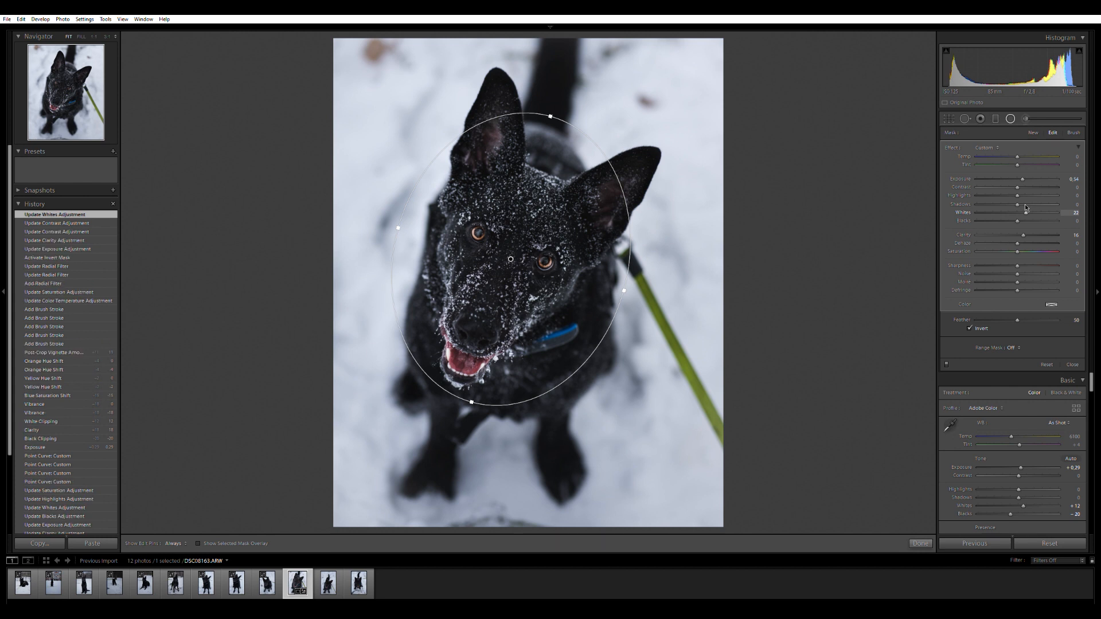
pyautogui.click(1011, 116)
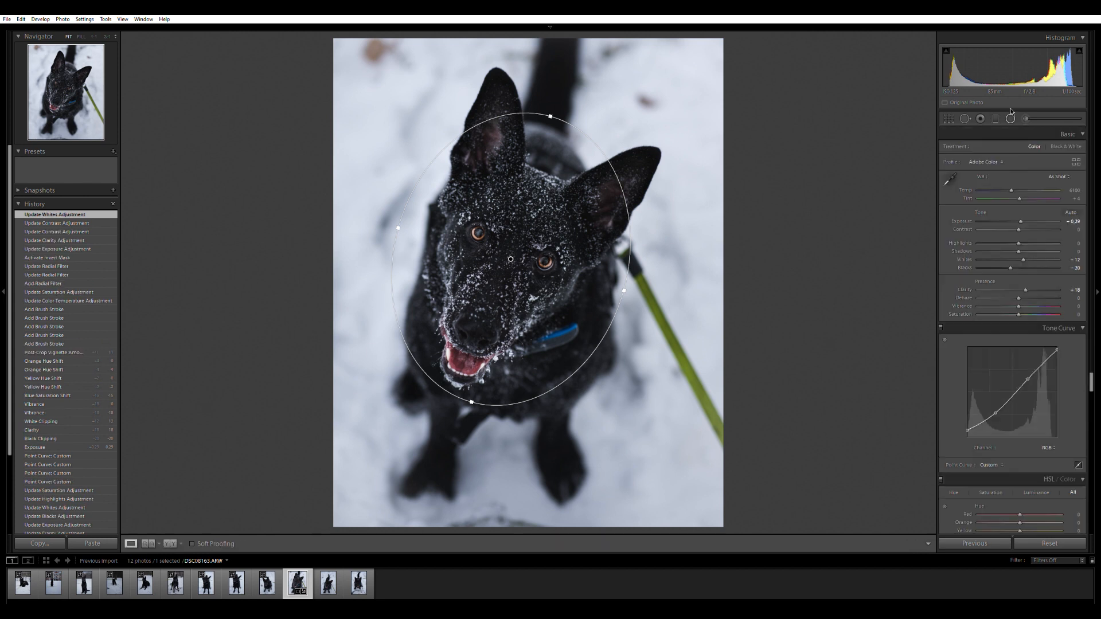
pyautogui.press('y')
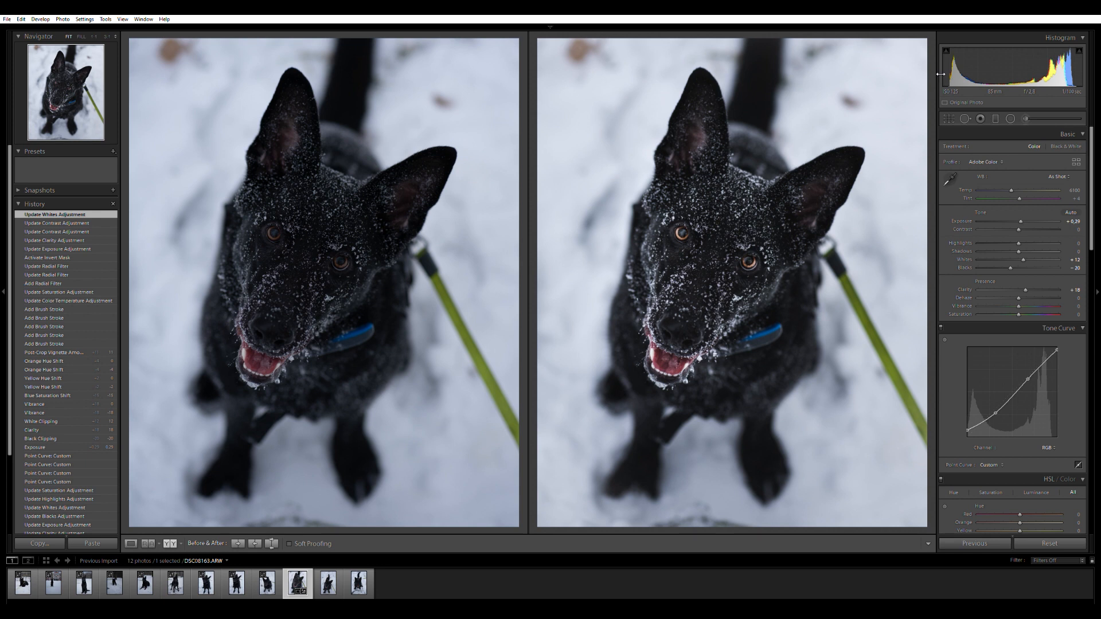
pyautogui.press('y')
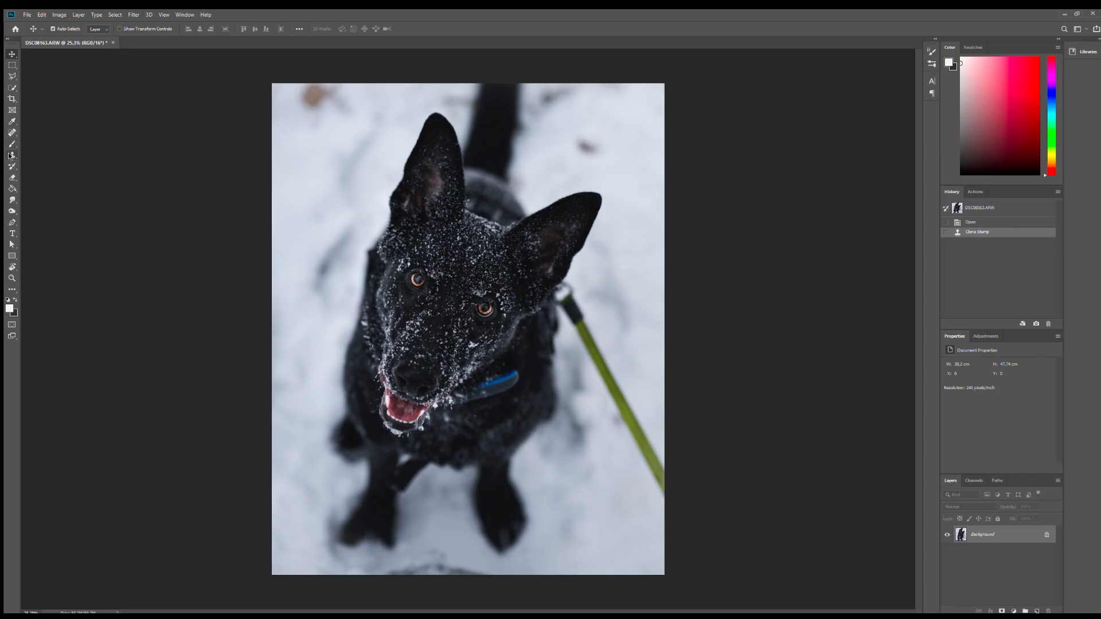
# Use the Clone Stamp to cover the lower end of the green leash with clean snow near the photo's right edge.
pyautogui.click(11, 155)
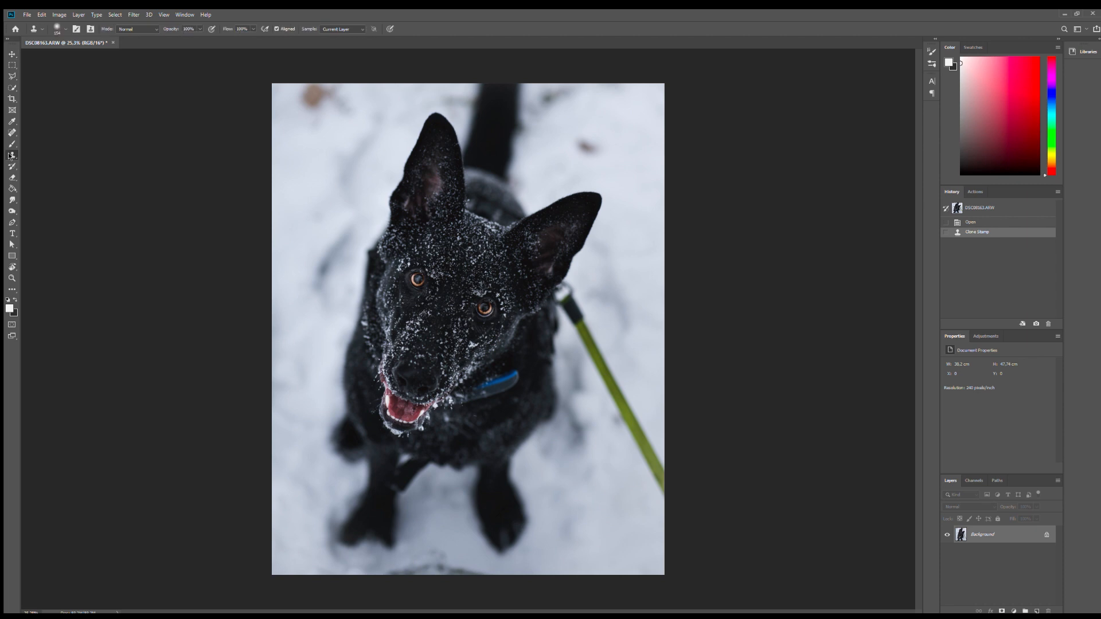
pyautogui.keyDown('alt'); pyautogui.click(633, 346); pyautogui.keyUp('alt')
pyautogui.moveTo(626, 395)
pyautogui.mouseDown()
pyautogui.moveTo(623, 430)
pyautogui.moveTo(649, 451)
pyautogui.moveTo(669, 499)
pyautogui.moveTo(673, 474)
pyautogui.mouseUp()
pyautogui.keyDown('alt'); pyautogui.click(638, 486); pyautogui.keyUp('alt')
pyautogui.keyDown('alt'); pyautogui.click(640, 483); pyautogui.keyUp('alt')
pyautogui.keyDown('alt'); pyautogui.click(627, 488); pyautogui.keyUp('alt')
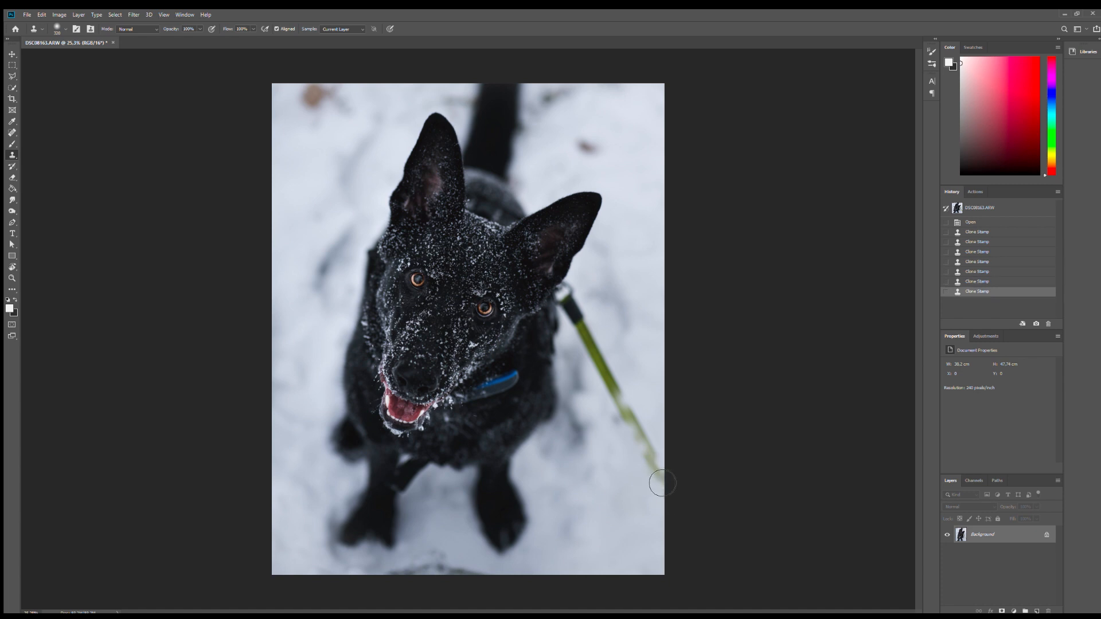
pyautogui.click(662, 484)
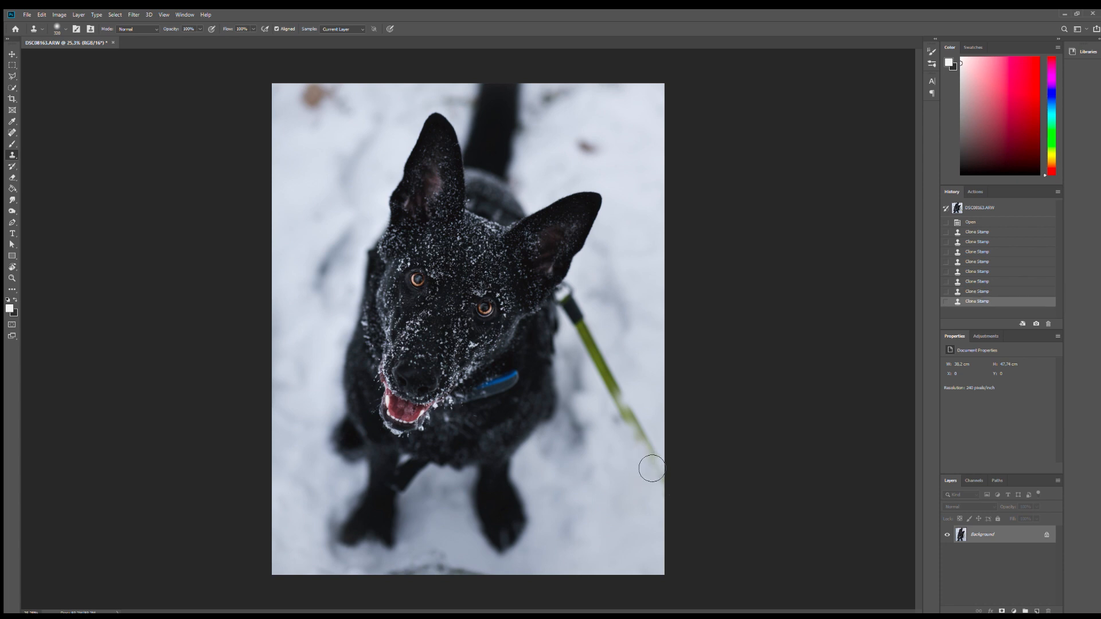
pyautogui.click(652, 462)
# Clone away the remaining traces of the lower leash with fresh samples from the surrounding snow.
pyautogui.keyDown('alt'); pyautogui.click(643, 358); pyautogui.keyUp('alt')
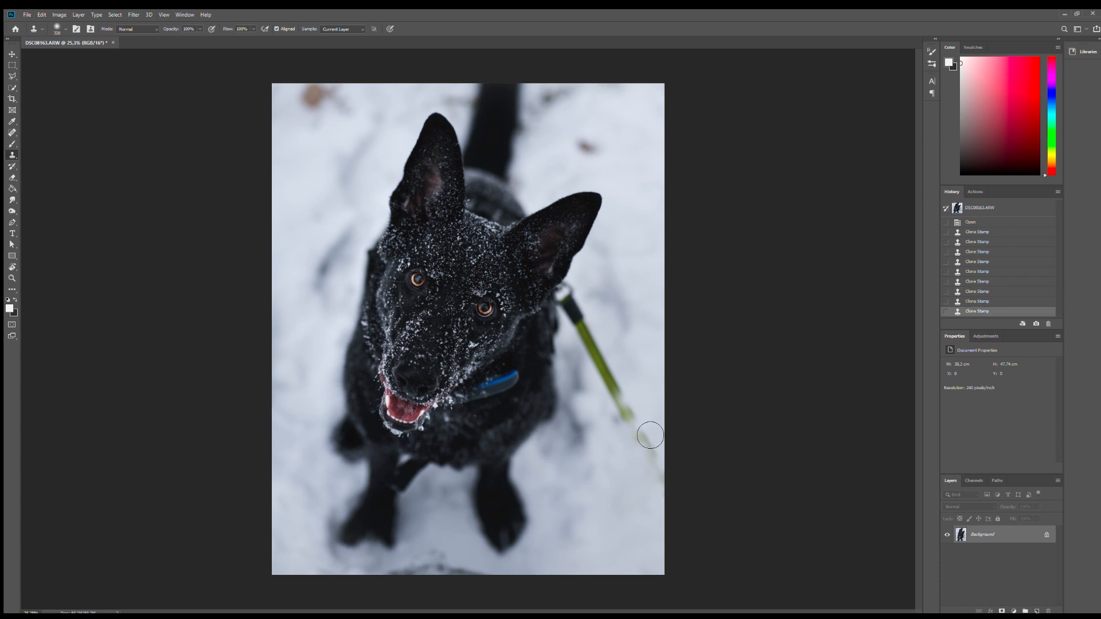
pyautogui.click(648, 432)
pyautogui.keyDown('alt'); pyautogui.rightClick(642, 364); pyautogui.keyUp('alt')
pyautogui.click(645, 426)
pyautogui.keyDown('alt'); pyautogui.click(616, 461); pyautogui.keyUp('alt')
pyautogui.click(651, 456)
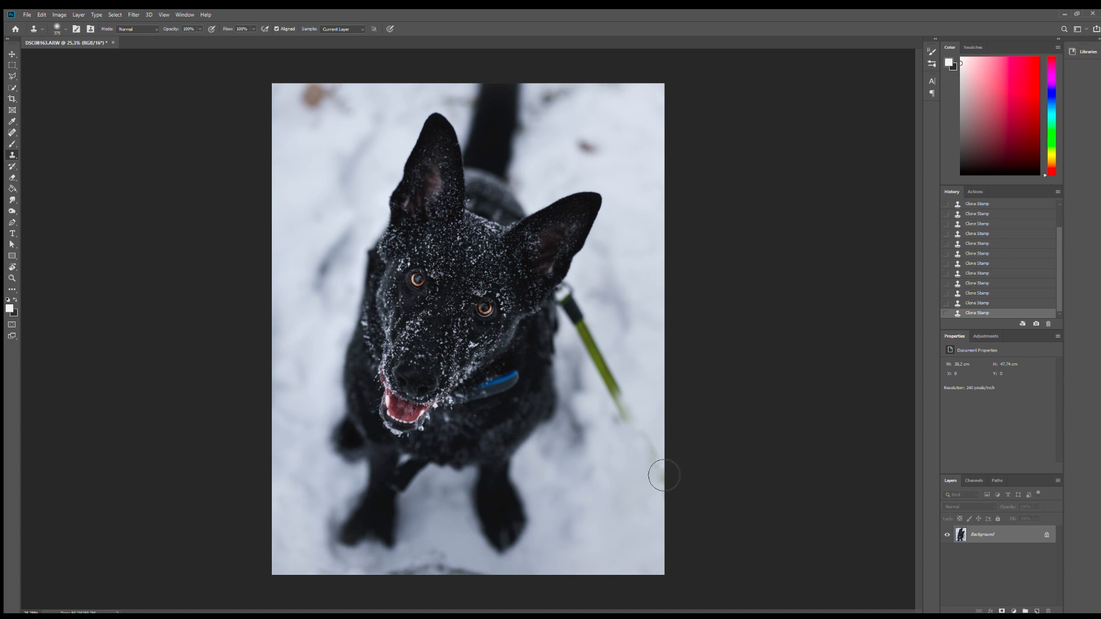
# Clone snow over the middle section of the green leash, sampling from both sides of it.
pyautogui.keyDown('alt'); pyautogui.click(643, 369); pyautogui.keyUp('alt')
pyautogui.click(613, 385)
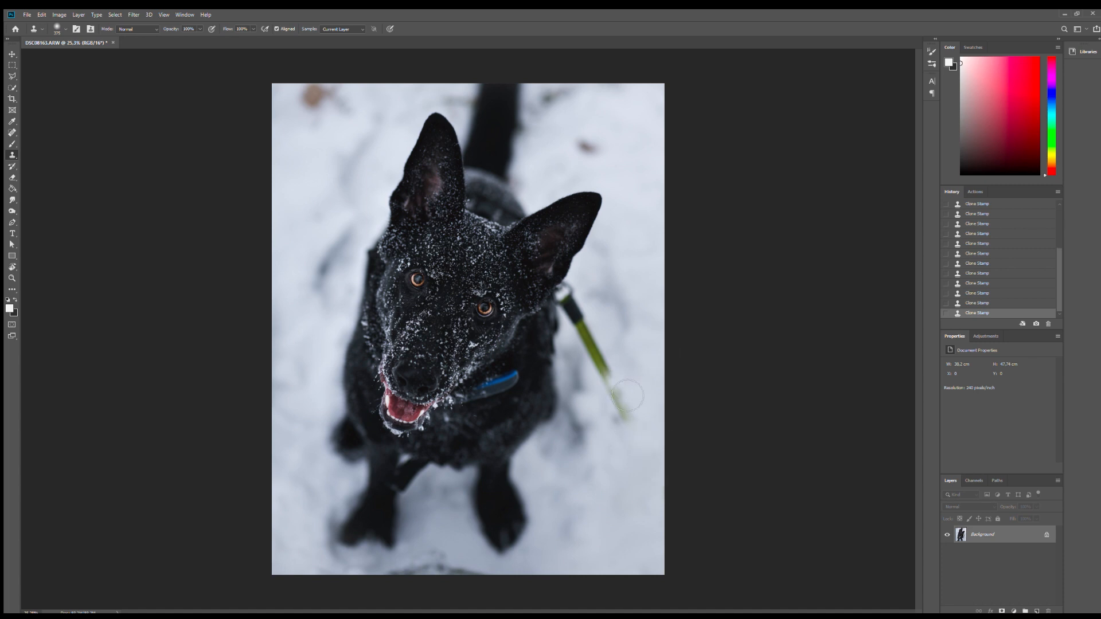
pyautogui.keyDown('alt'); pyautogui.click(602, 447); pyautogui.keyUp('alt')
pyautogui.click(623, 410)
pyautogui.keyDown('alt'); pyautogui.click(590, 408); pyautogui.keyUp('alt')
pyautogui.click(609, 381)
pyautogui.keyDown('alt'); pyautogui.click(654, 347); pyautogui.keyUp('alt')
pyautogui.click(607, 375)
pyautogui.keyDown('alt'); pyautogui.click(628, 382); pyautogui.keyUp('alt')
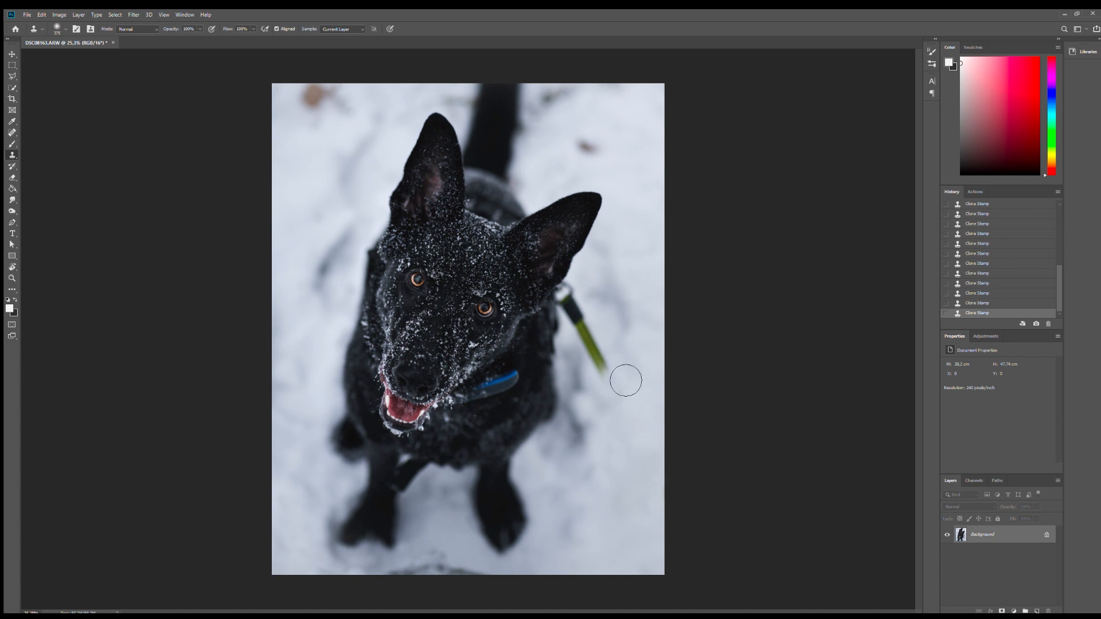
pyautogui.click(624, 379)
# Continue cloning snow up the leash until only its dark upper section beside the dog is left.
pyautogui.keyDown('alt'); pyautogui.click(622, 380); pyautogui.keyUp('alt')
pyautogui.click(618, 391)
pyautogui.keyDown('alt'); pyautogui.click(584, 408); pyautogui.keyUp('alt')
pyautogui.click(608, 377)
pyautogui.keyDown('alt'); pyautogui.click(615, 345); pyautogui.keyUp('alt')
pyautogui.click(608, 367)
pyautogui.click(602, 356)
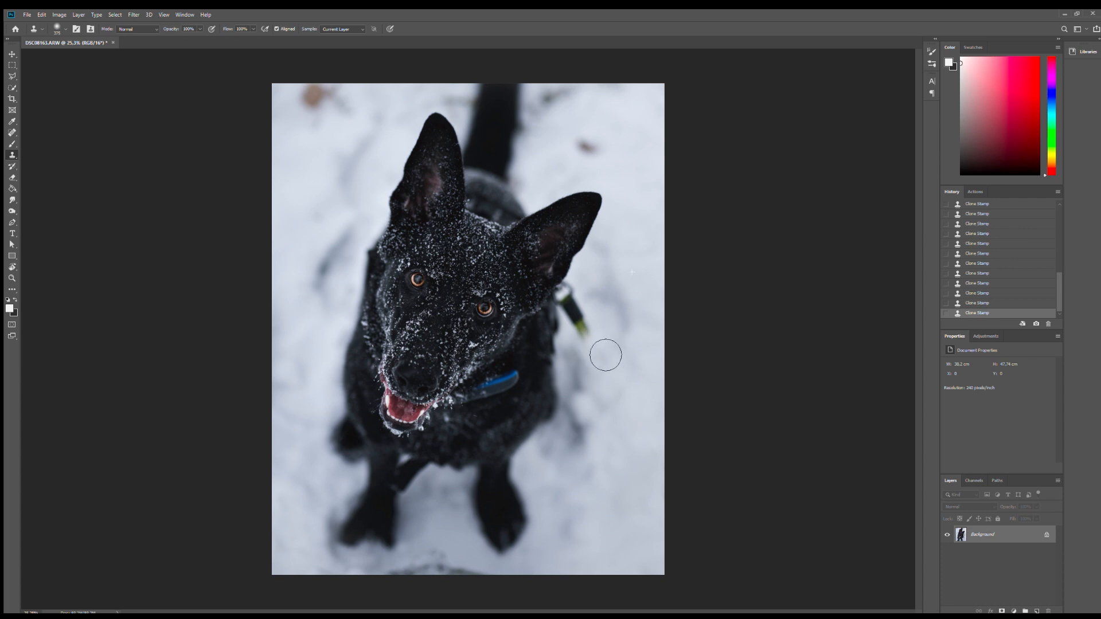
# Even out the cloned snow to the right of the dog with a few resampled Clone Stamp dabs.
pyautogui.click(635, 389)
pyautogui.keyDown('alt'); pyautogui.click(634, 310); pyautogui.keyUp('alt')
pyautogui.click(643, 315)
pyautogui.click(624, 309)
pyautogui.keyDown('alt'); pyautogui.click(629, 281); pyautogui.keyUp('alt')
pyautogui.moveTo(626, 284); pyautogui.dragTo(631, 271)
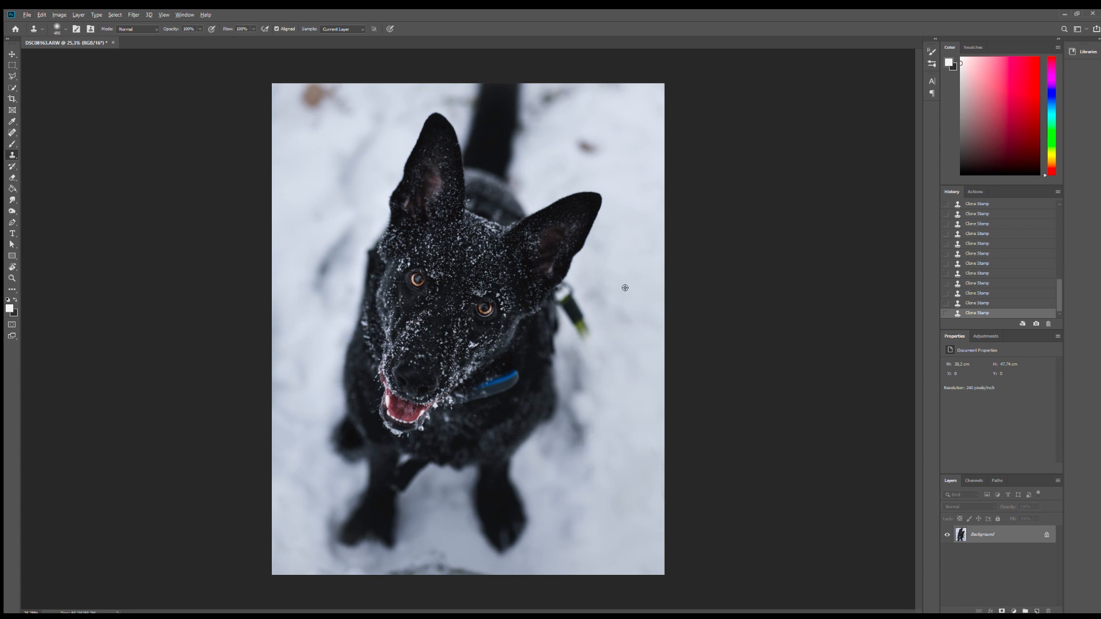
# Clone snow over the outer edge of the remaining leash stub beside the dog's shoulder.
pyautogui.keyDown('alt'); pyautogui.click(625, 287); pyautogui.keyUp('alt')
pyautogui.click(608, 312)
pyautogui.click(604, 325)
pyautogui.keyDown('alt'); pyautogui.click(605, 329); pyautogui.keyUp('alt')
pyautogui.keyDown('alt'); pyautogui.click(623, 298); pyautogui.keyUp('alt')
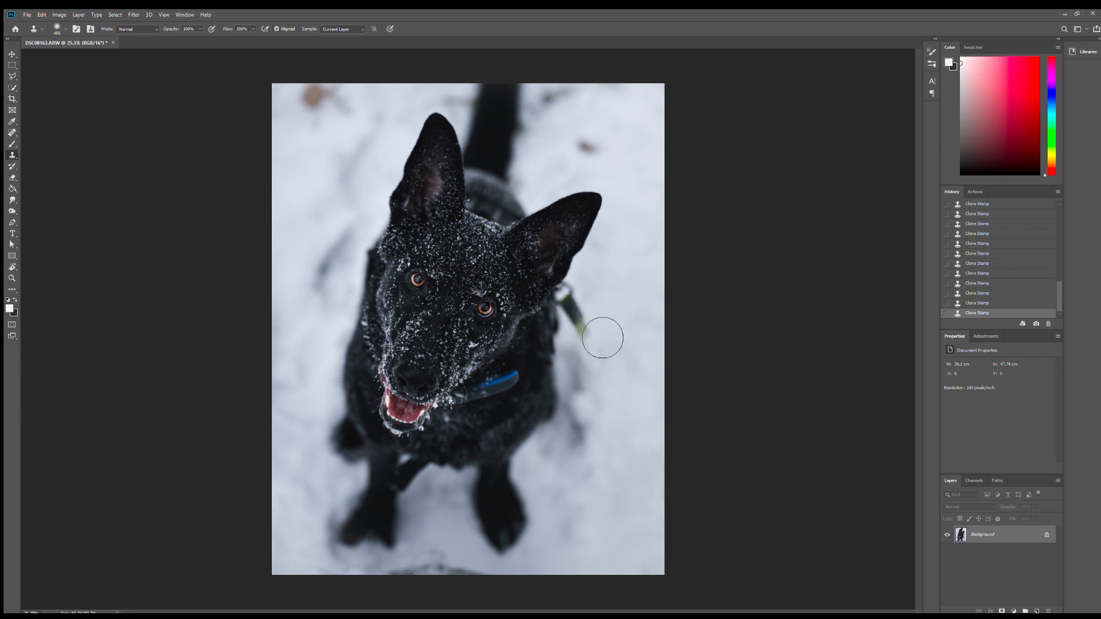
pyautogui.click(601, 335)
pyautogui.moveTo(599, 326); pyautogui.dragTo(588, 295)
# Clone away the rest of the leash stub up to the metal clip beside the dog's neck.
pyautogui.keyDown('alt'); pyautogui.click(598, 302); pyautogui.keyUp('alt')
pyautogui.click(579, 317)
pyautogui.keyDown('alt'); pyautogui.click(571, 341); pyautogui.keyUp('alt')
pyautogui.click(578, 335)
pyautogui.keyDown('alt'); pyautogui.click(606, 426); pyautogui.keyUp('alt')
pyautogui.click(579, 343)
pyautogui.keyDown('alt'); pyautogui.click(606, 272); pyautogui.keyUp('alt')
pyautogui.click(580, 299)
pyautogui.keyDown('alt'); pyautogui.click(597, 312); pyautogui.keyUp('alt')
pyautogui.click(577, 315)
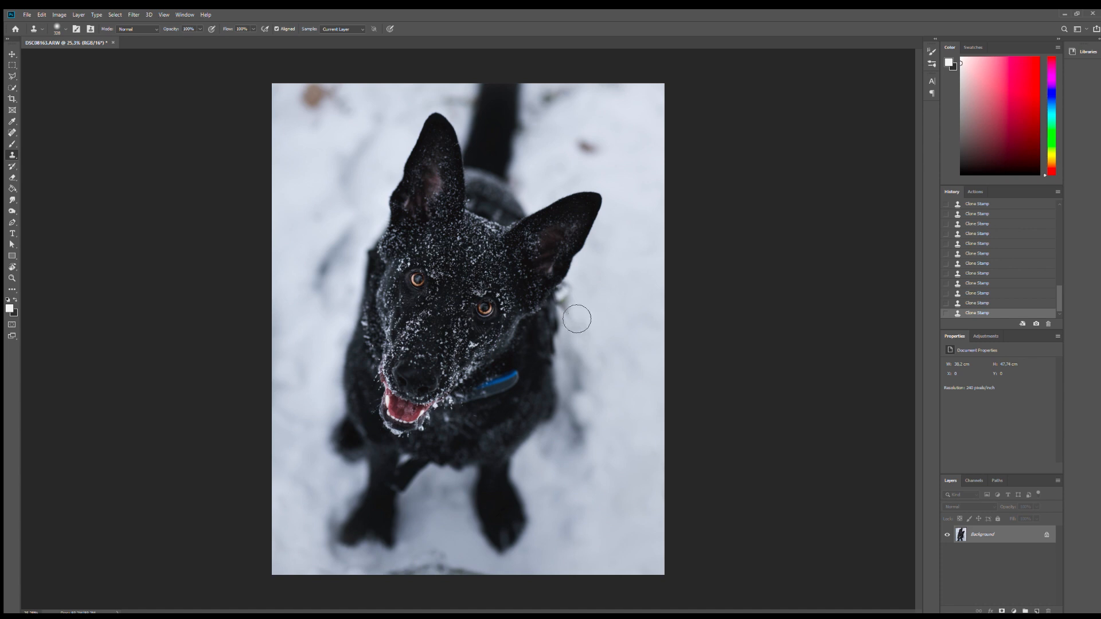
pyautogui.moveTo(583, 304)
pyautogui.mouseDown()
pyautogui.moveTo(595, 275)
pyautogui.moveTo(683, 181)
pyautogui.moveTo(609, 214)
pyautogui.mouseUp()
pyautogui.keyDown('alt'); pyautogui.click(692, 190); pyautogui.keyUp('alt')
pyautogui.click(552, 278)
pyautogui.hotkey('ctrl', 'z')
# Clone snow over the leash clip remnants below the dog's right-hand ear in a close-up view.
pyautogui.keyDown('alt'); pyautogui.click(583, 240); pyautogui.keyUp('alt')
pyautogui.click(552, 269)
pyautogui.keyDown('alt'); pyautogui.click(631, 278); pyautogui.keyUp('alt')
pyautogui.click(530, 305)
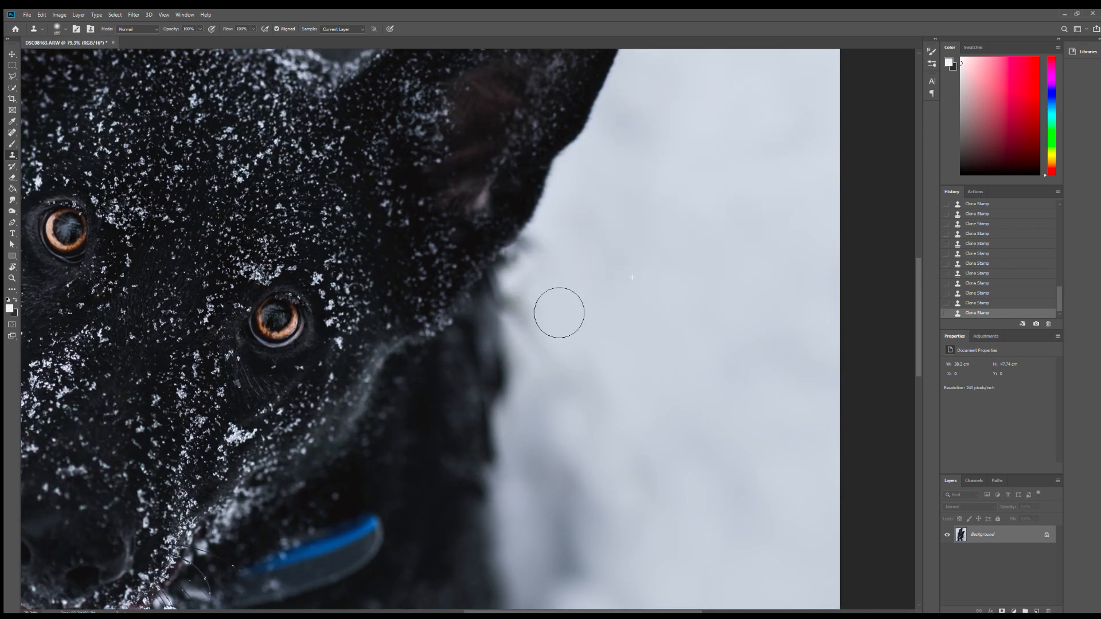
pyautogui.click(528, 325)
pyautogui.keyDown('alt'); pyautogui.click(597, 315); pyautogui.keyUp('alt')
pyautogui.click(514, 310)
# Rebuild the neck's dark fur edge where the clip was, cloning from adjacent fur and cleaning the snow beside it.
pyautogui.keyDown('alt'); pyautogui.click(484, 300); pyautogui.keyUp('alt')
pyautogui.click(502, 302)
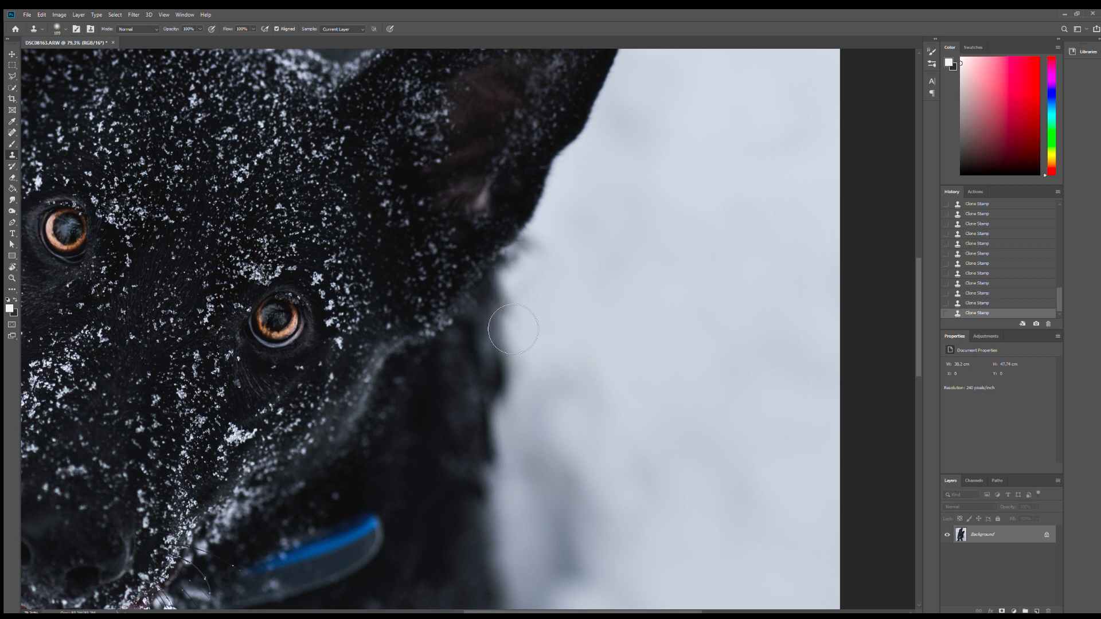
pyautogui.keyDown('alt'); pyautogui.click(564, 279); pyautogui.keyUp('alt')
pyautogui.click(513, 304)
pyautogui.scroll(1, 590, 327)
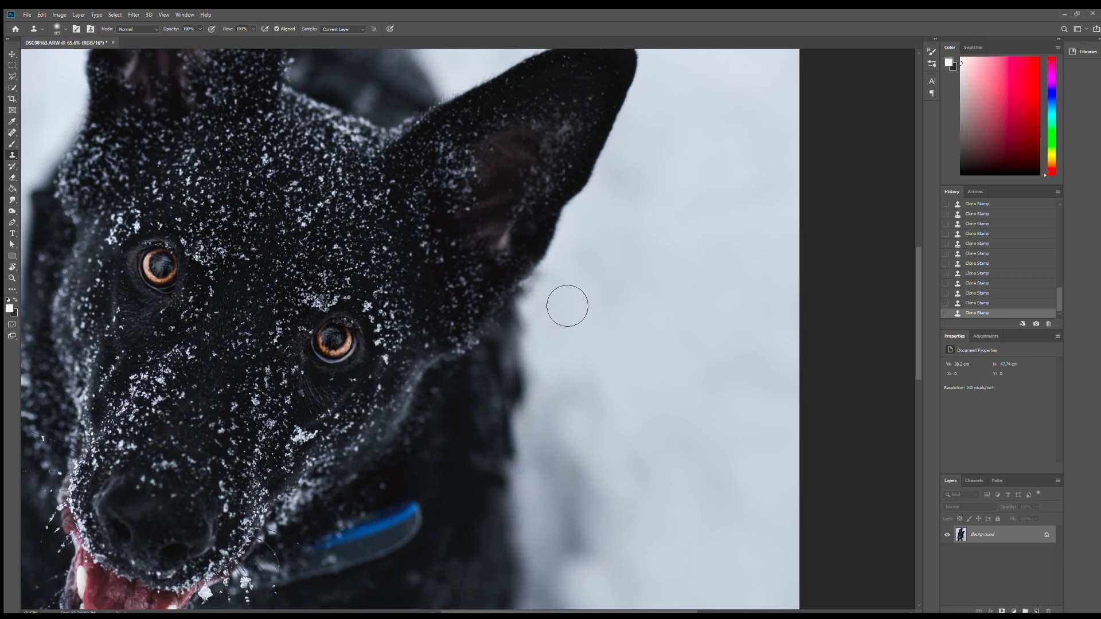
pyautogui.keyDown('alt'); pyautogui.click(582, 294); pyautogui.keyUp('alt')
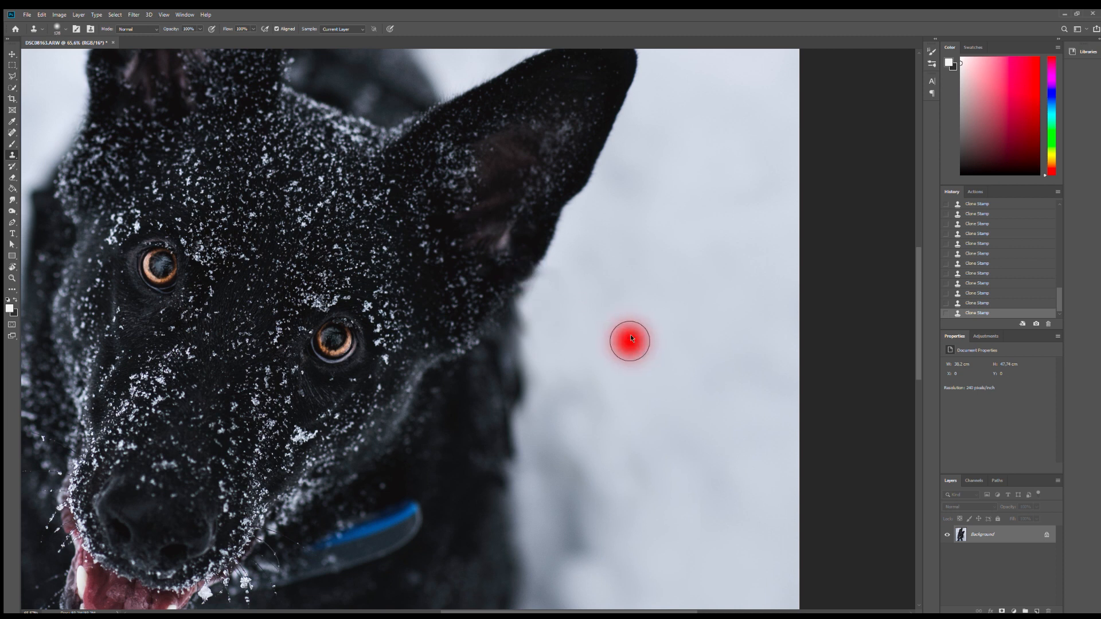
# Clone bright snow over the grey shadow patches to the right of the dog's body with a larger brush.
pyautogui.scroll(-8, 631, 339)
pyautogui.keyDown('alt'); pyautogui.click(641, 319); pyautogui.keyUp('alt')
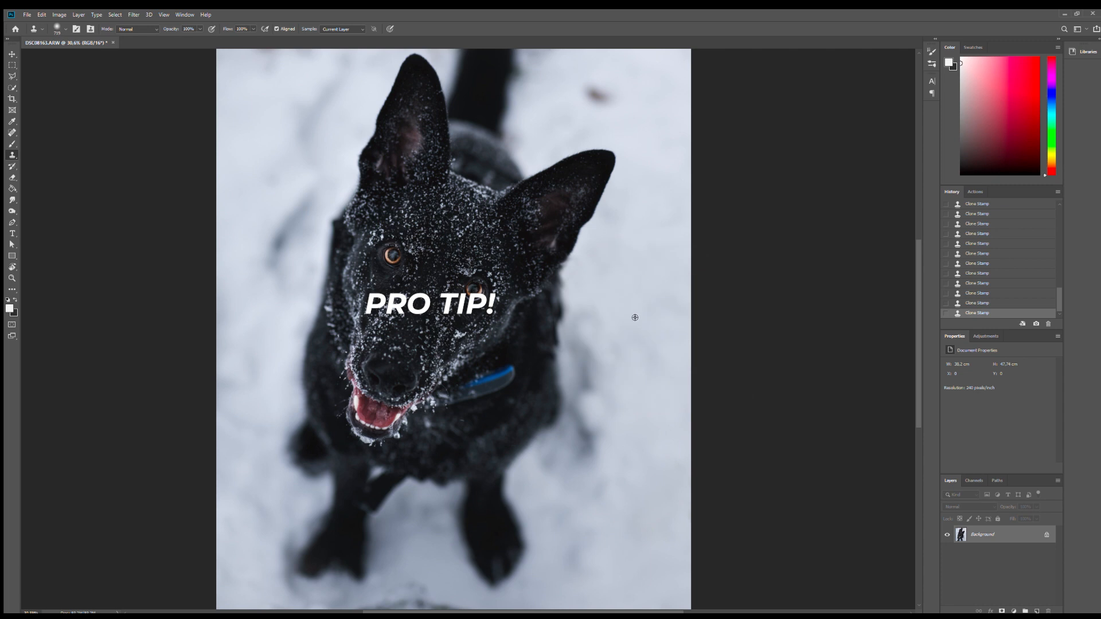
pyautogui.keyDown('alt'); pyautogui.click(633, 358); pyautogui.keyUp('alt')
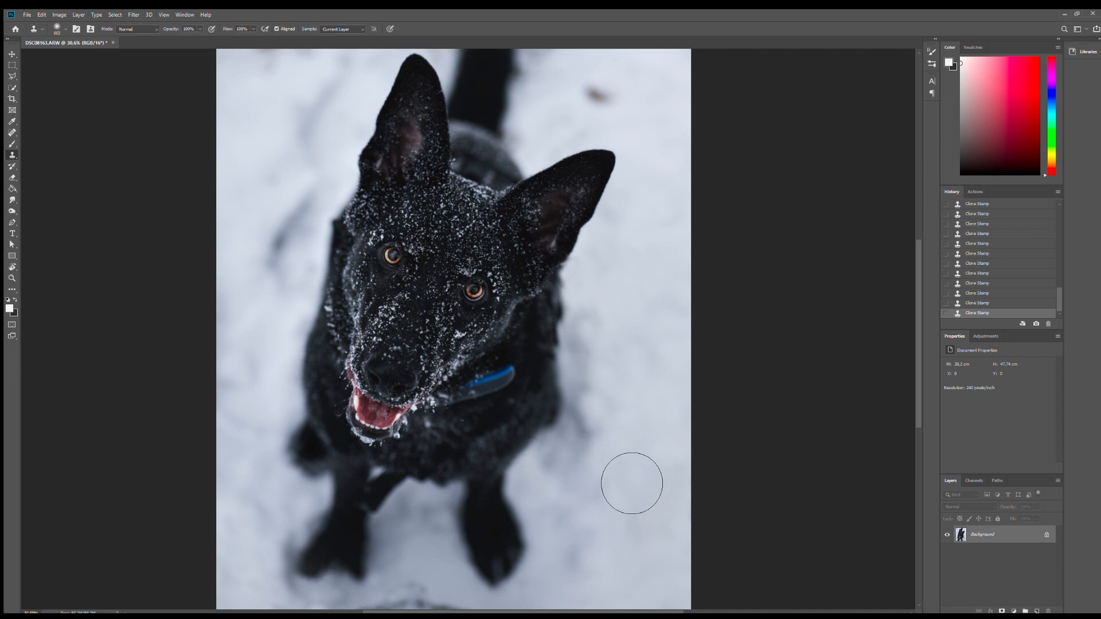
pyautogui.click(600, 508)
pyautogui.keyDown('alt'); pyautogui.click(631, 462); pyautogui.keyUp('alt')
pyautogui.click(622, 471)
pyautogui.click(619, 462)
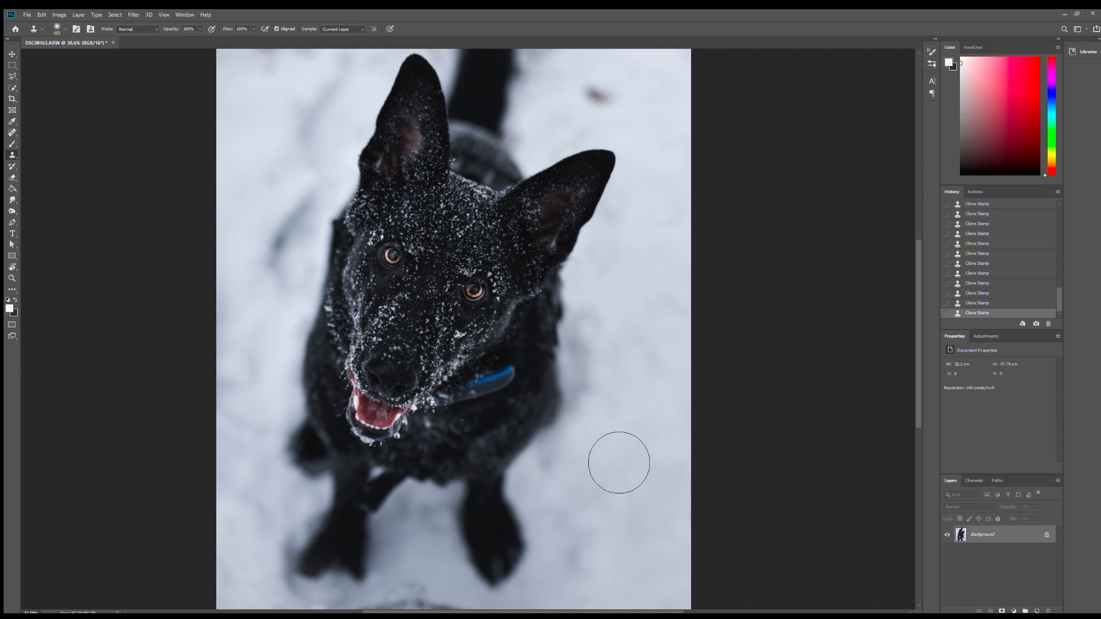
# Clone away the grey patch left of the dog's head and the brown spot above its right-hand ear.
pyautogui.keyDown('alt'); pyautogui.click(253, 186); pyautogui.keyUp('alt')
pyautogui.click(295, 277)
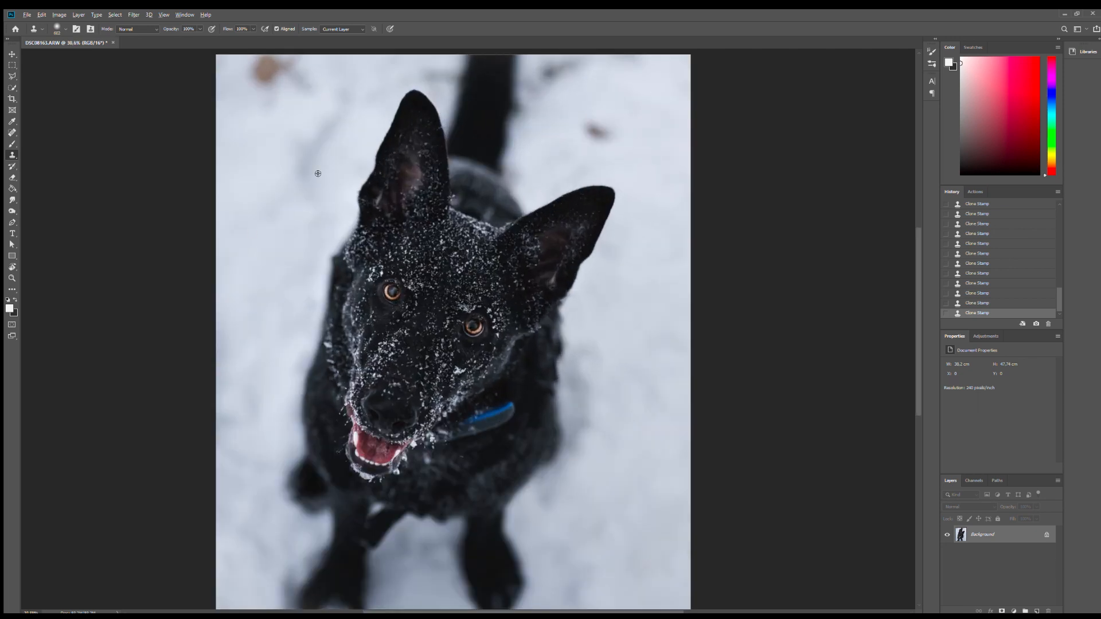
pyautogui.keyDown('alt'); pyautogui.click(318, 173); pyautogui.keyUp('alt')
pyautogui.click(599, 133)
pyautogui.keyDown('alt'); pyautogui.click(270, 197); pyautogui.keyUp('alt')
pyautogui.click(599, 133)
pyautogui.moveTo(594, 86); pyautogui.dragTo(550, 77)
# Clone clean snow over the brown leaf and nearby marks in the photo's upper-left corner.
pyautogui.keyDown('alt'); pyautogui.click(351, 147); pyautogui.keyUp('alt')
pyautogui.click(276, 83)
pyautogui.keyDown('alt'); pyautogui.click(259, 157); pyautogui.keyUp('alt')
pyautogui.click(274, 79)
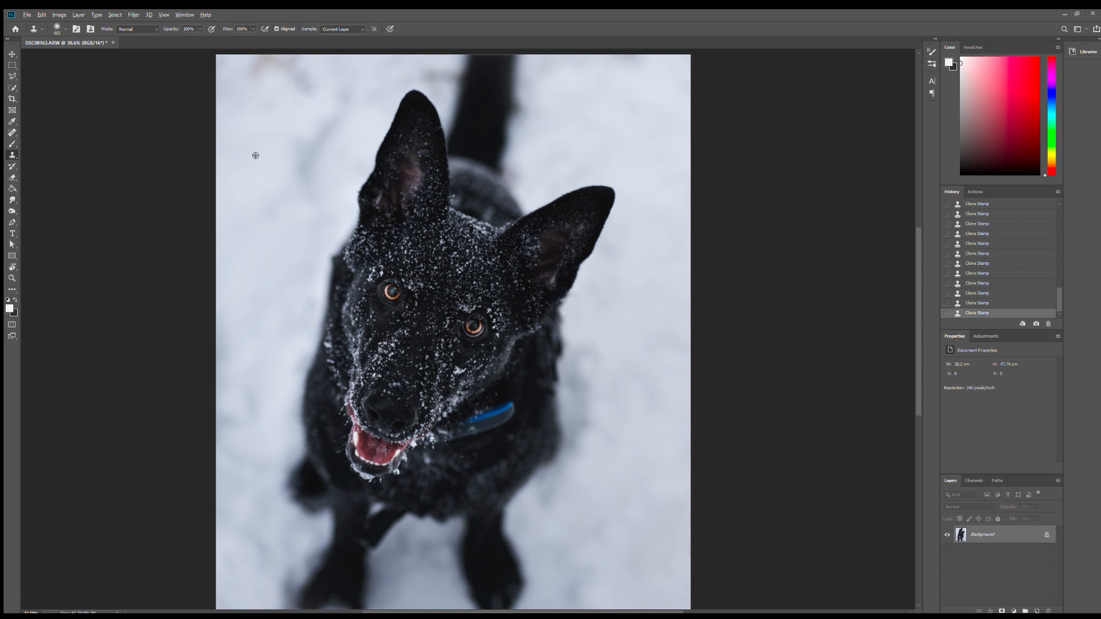
pyautogui.click(305, 81)
pyautogui.keyDown('alt'); pyautogui.click(276, 131); pyautogui.keyUp('alt')
pyautogui.click(271, 62)
pyautogui.keyDown('alt'); pyautogui.click(277, 121); pyautogui.keyUp('alt')
pyautogui.moveTo(331, 170)
pyautogui.mouseDown()
pyautogui.moveTo(336, 209)
pyautogui.moveTo(349, 163)
pyautogui.mouseUp()
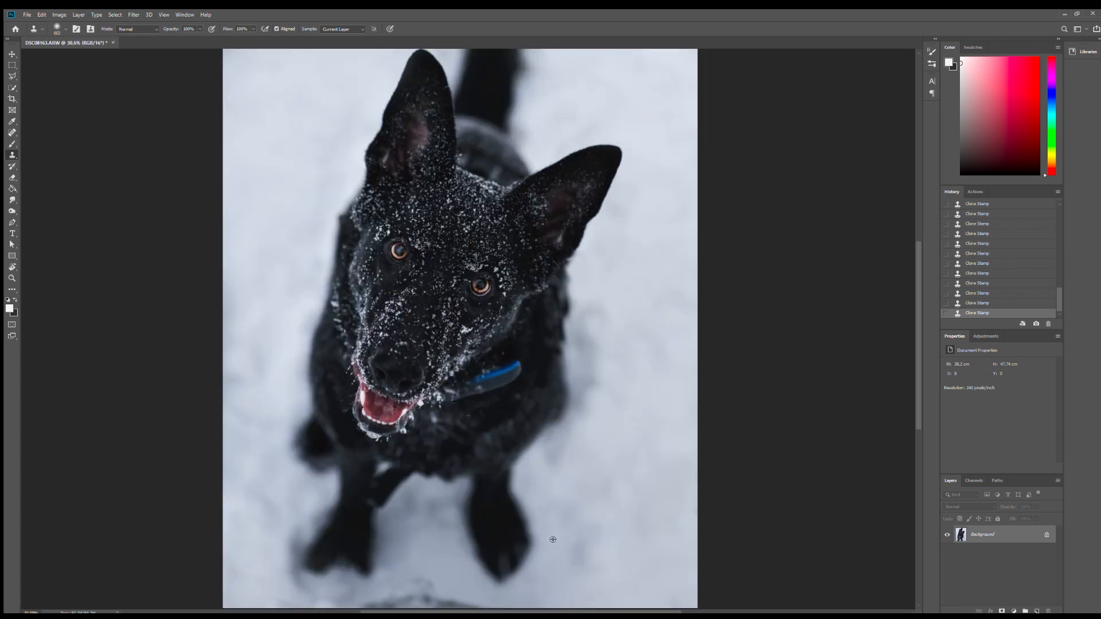
# Clone snow over the dark debris along the photo's bottom edge between and beside the dog's paws.
pyautogui.scroll(-2, 552, 540)
pyautogui.click(474, 592)
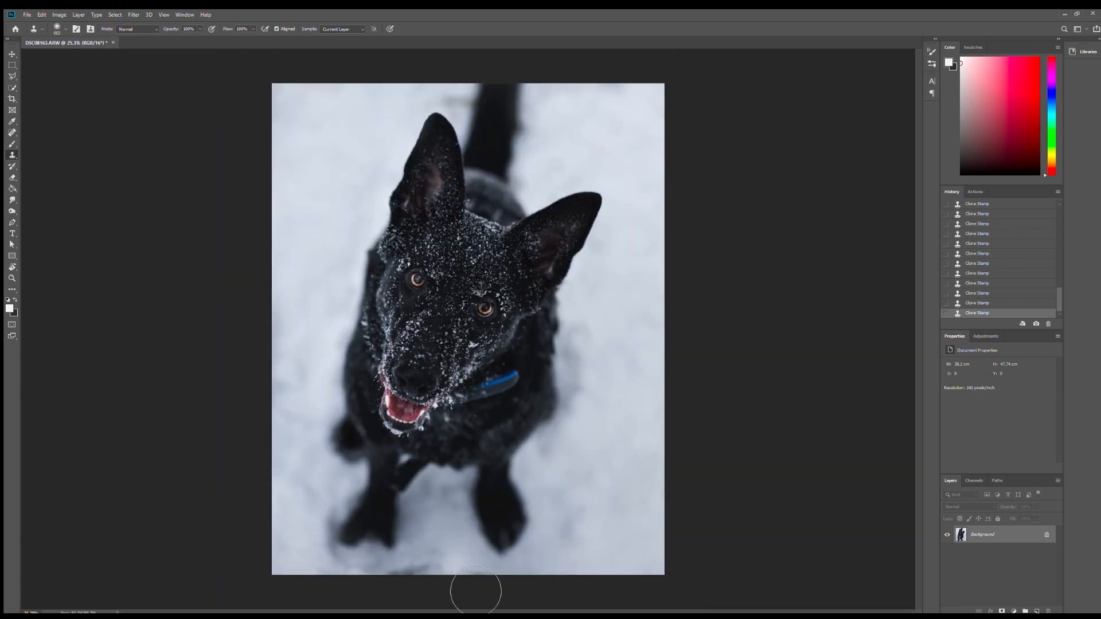
pyautogui.click(444, 590)
pyautogui.keyDown('alt'); pyautogui.click(603, 528); pyautogui.keyUp('alt')
pyautogui.moveTo(399, 586); pyautogui.dragTo(491, 595)
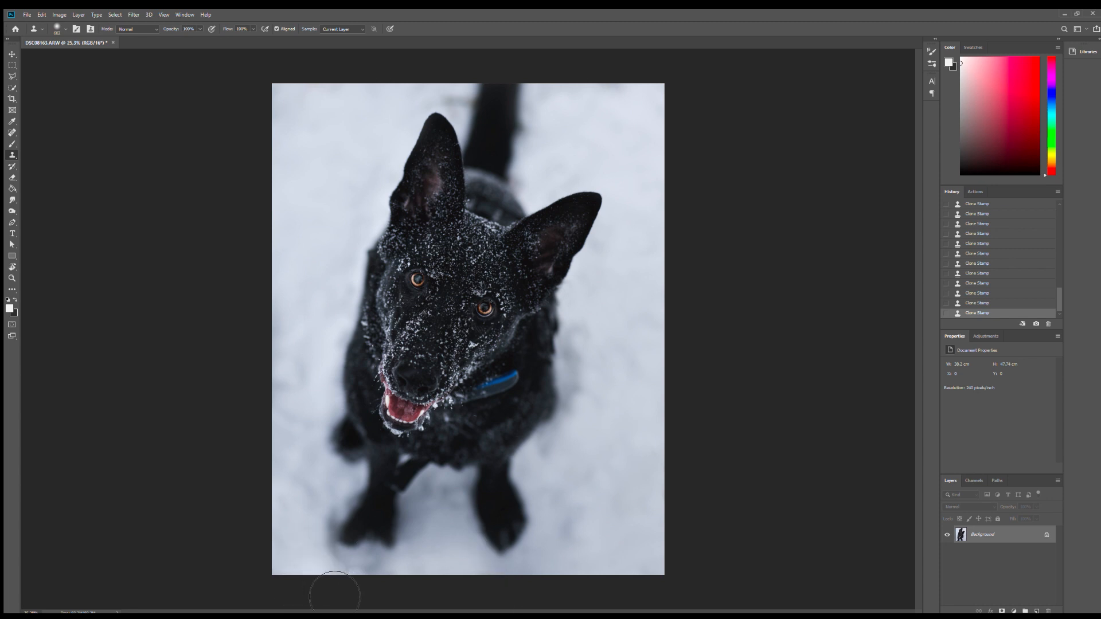
# Resample clean snow and adjust the brush size to retouch the shadow beside the dog's chest.
pyautogui.keyDown('alt'); pyautogui.click(568, 293); pyautogui.keyUp('alt')
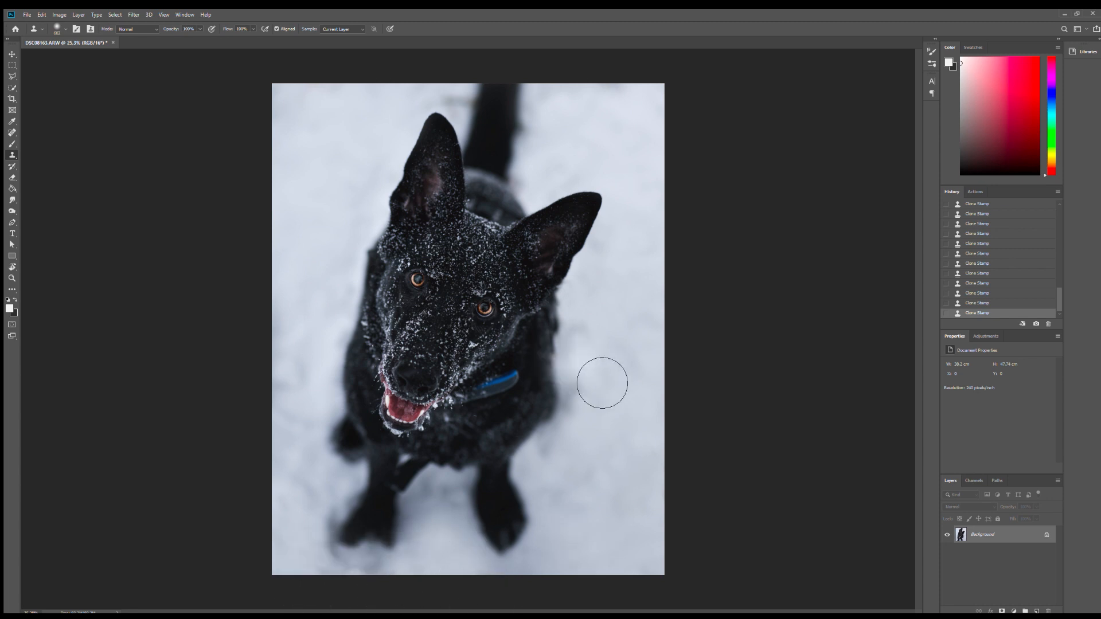
pyautogui.keyDown('alt'); pyautogui.rightClick(630, 272); pyautogui.keyUp('alt')
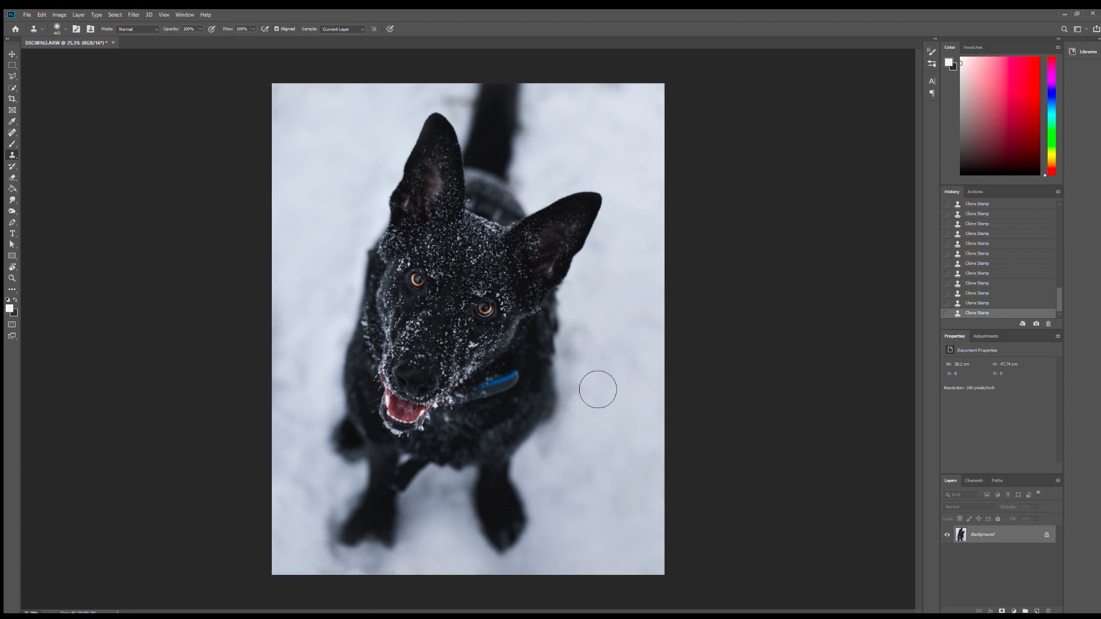